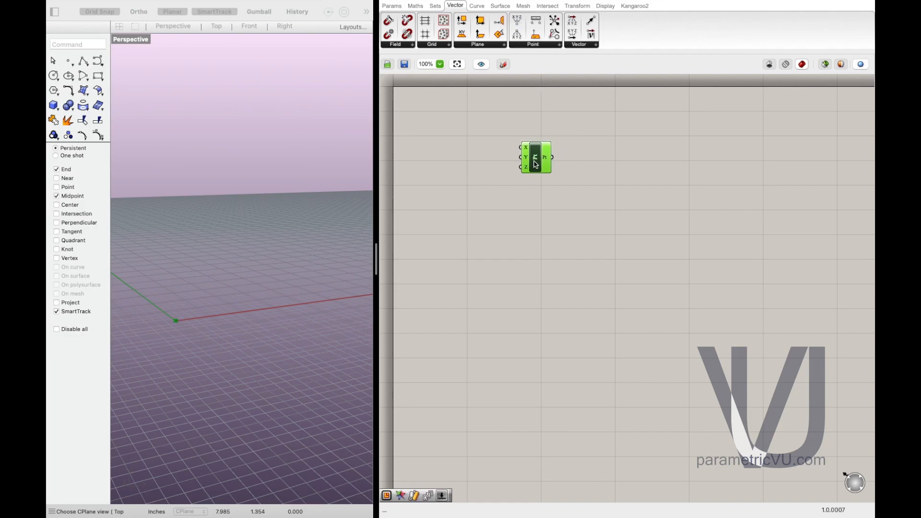
Step: Add a Series component and connect its output to the X input of the point component
{"action": "double_click", "coordinate": [485, 168]}
{"action": "type", "text": "series"}
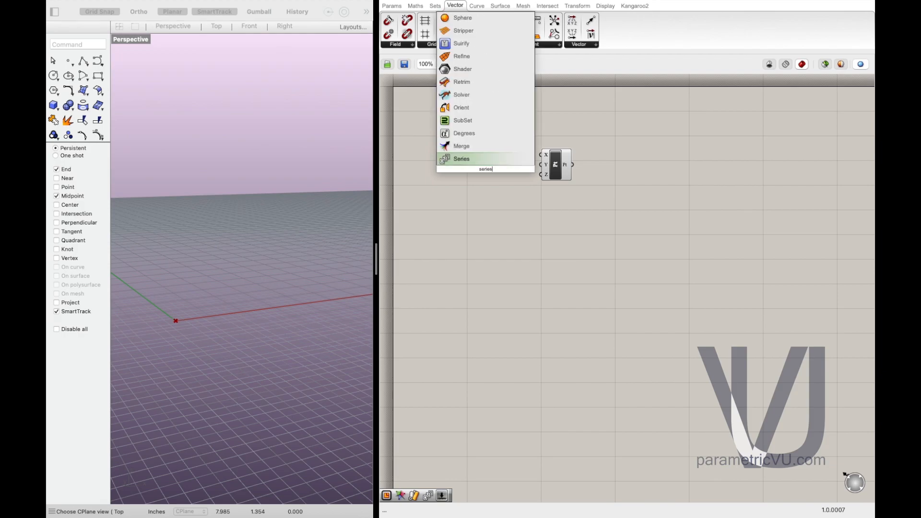
{"action": "key", "text": "Return"}
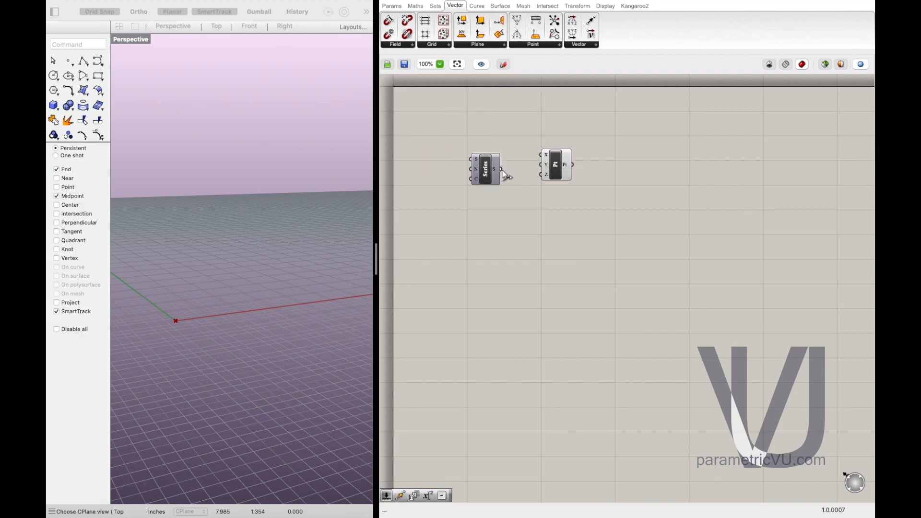
{"action": "left_click_drag", "start_coordinate": [502, 169], "coordinate": [558, 179]}
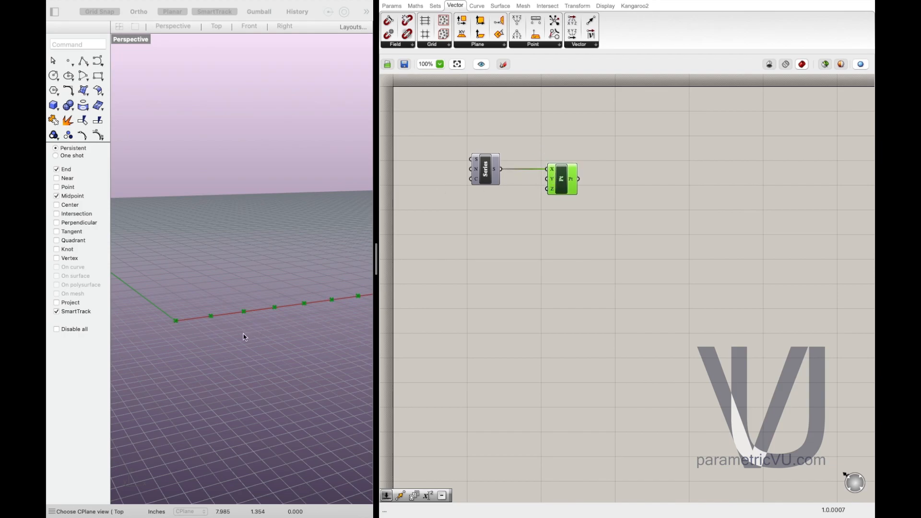
{"action": "scroll", "coordinate": [233, 340], "scroll_direction": "down", "scroll_amount": 3}
{"action": "scroll", "coordinate": [237, 336], "scroll_direction": "up", "scroll_amount": 3}
{"action": "scroll", "coordinate": [237, 336], "scroll_direction": "down", "scroll_amount": 3}
{"action": "scroll", "coordinate": [237, 337], "scroll_direction": "up", "scroll_amount": 3}
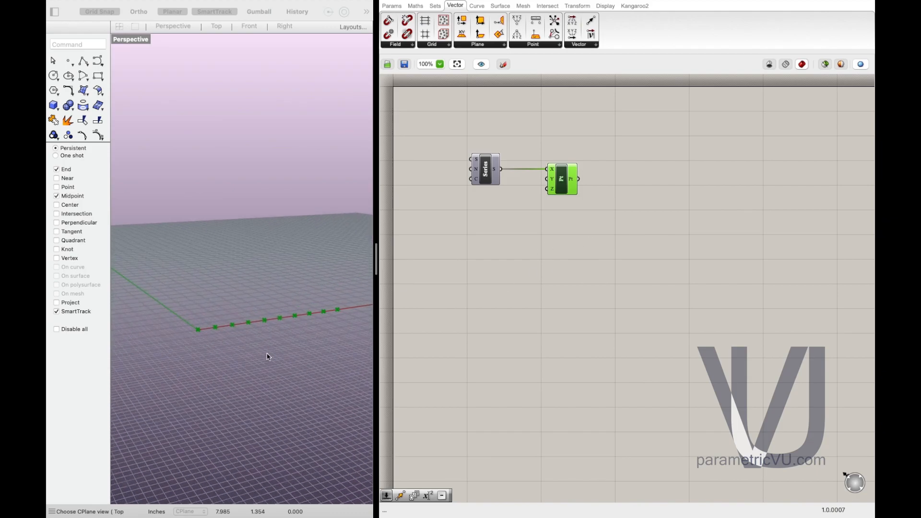
{"action": "left_click", "coordinate": [497, 264]}
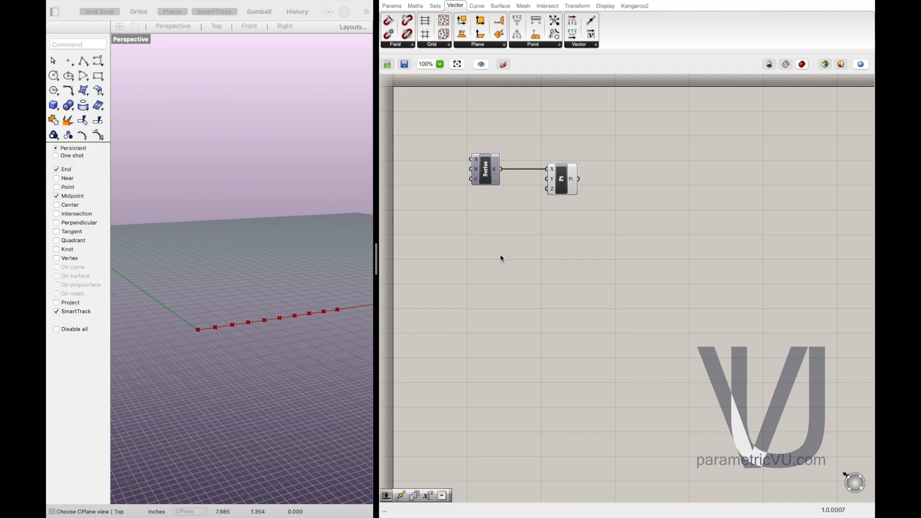
Step: Make room beside the Series component and add a four-decimal number slider for its Step input, set to 0.6509
{"action": "left_click_drag", "start_coordinate": [492, 162], "coordinate": [510, 162]}
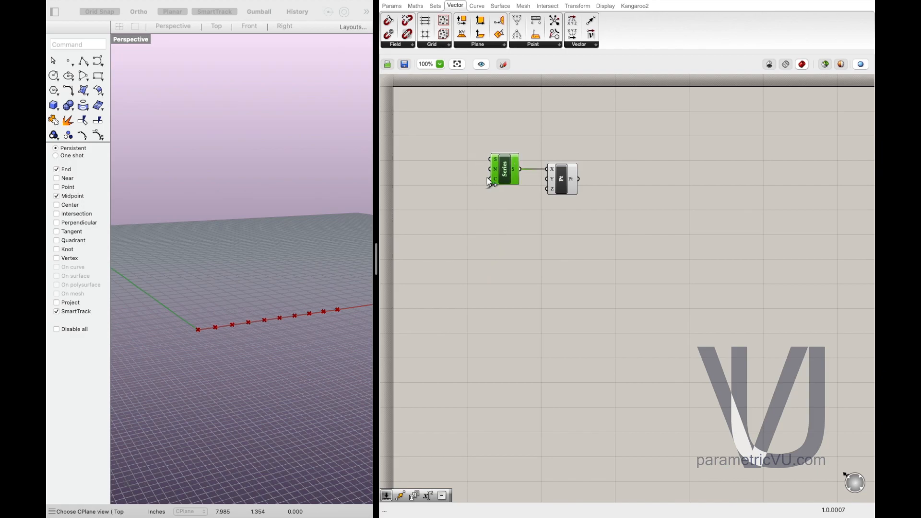
{"action": "double_click", "coordinate": [465, 208]}
{"action": "type", "text": "1."}
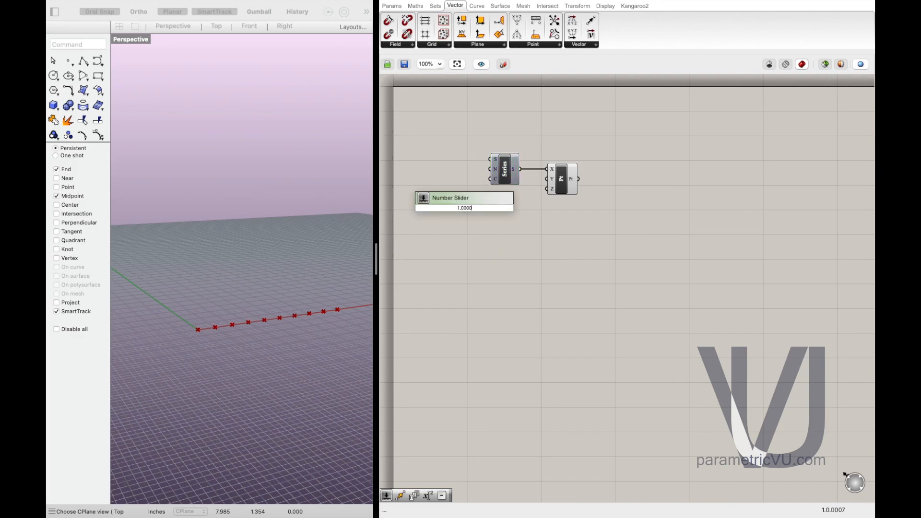
{"action": "key", "text": "Return"}
{"action": "left_click_drag", "start_coordinate": [464, 212], "coordinate": [408, 168]}
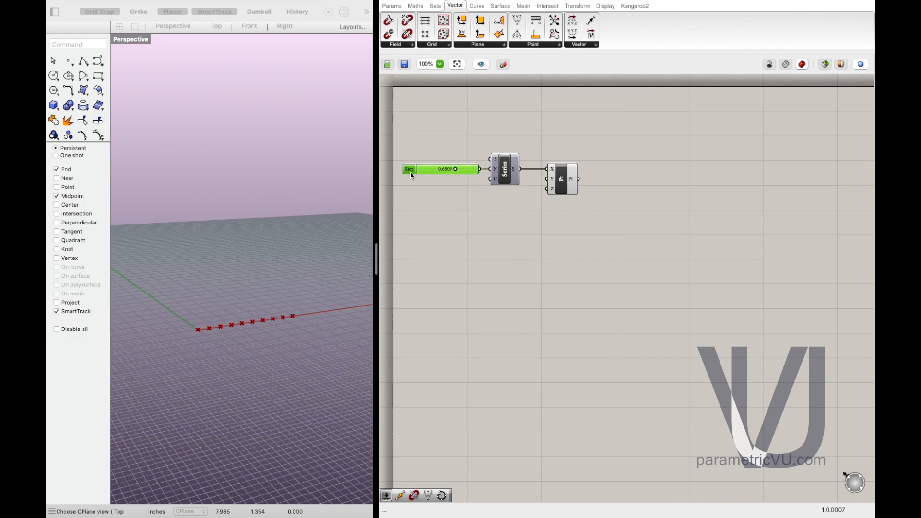
Step: Add an integer slider, connect it to the Series Count input, set it to 15 and align it under the Step slider
{"action": "double_click", "coordinate": [439, 190]}
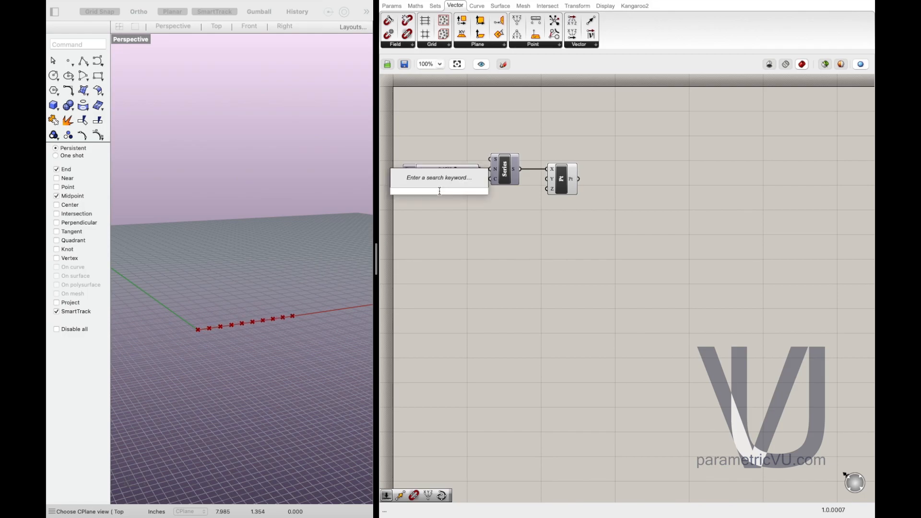
{"action": "type", "text": "20"}
{"action": "key", "text": "Return"}
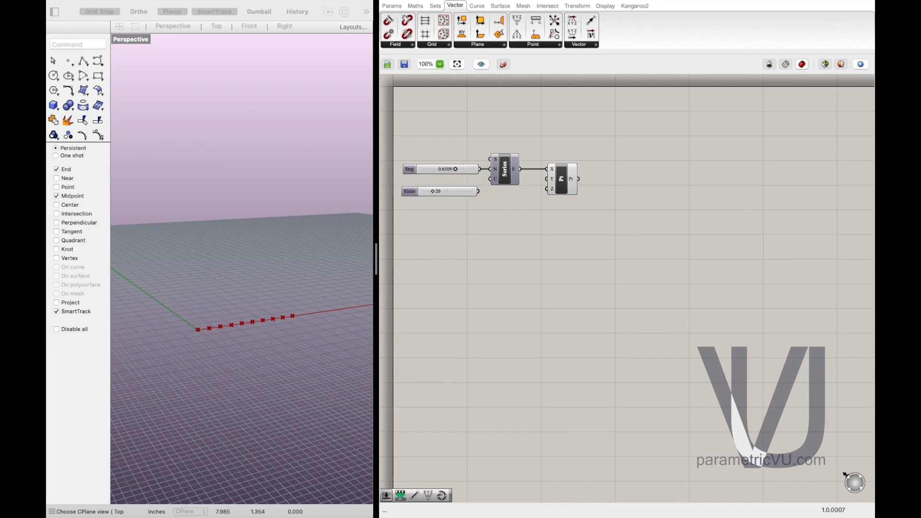
{"action": "left_click_drag", "start_coordinate": [479, 192], "coordinate": [490, 179]}
{"action": "left_click_drag", "start_coordinate": [407, 193], "coordinate": [435, 182]}
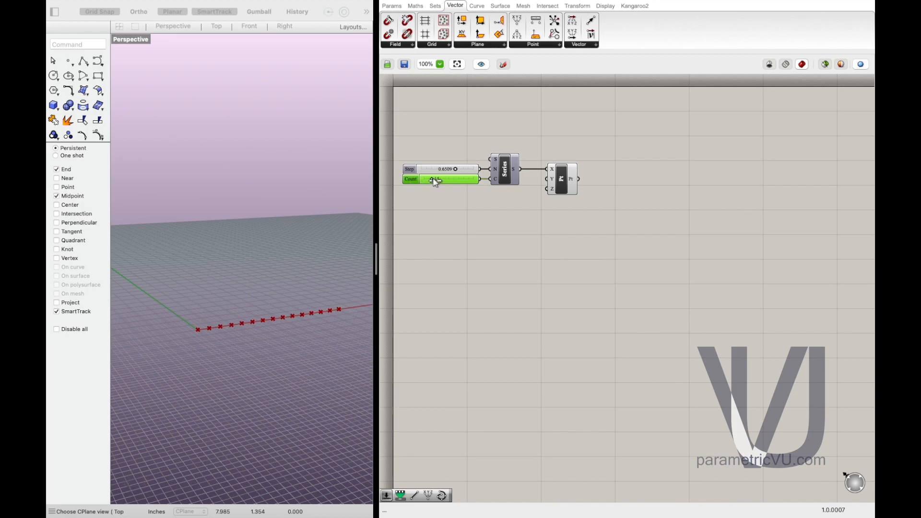
Step: Add a Move component and connect the constructed points to its geometry input, lining both components up
{"action": "double_click", "coordinate": [555, 233]}
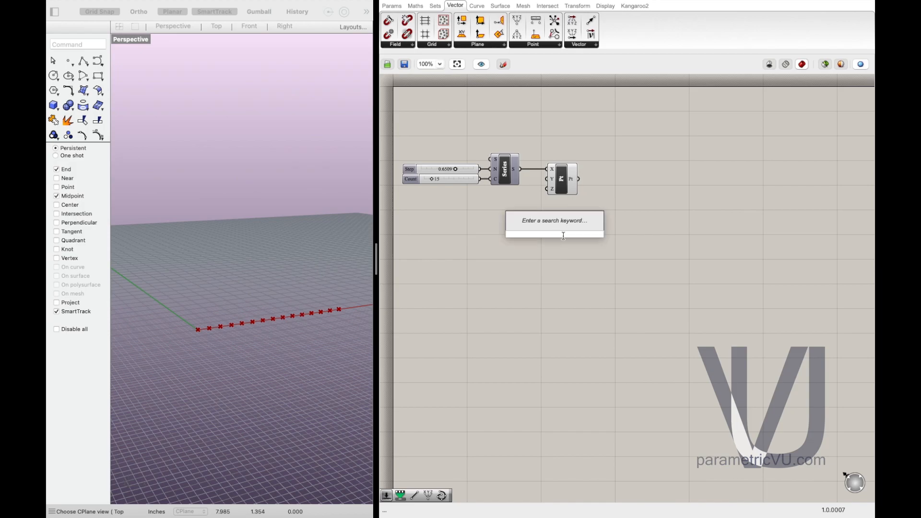
{"action": "type", "text": "move"}
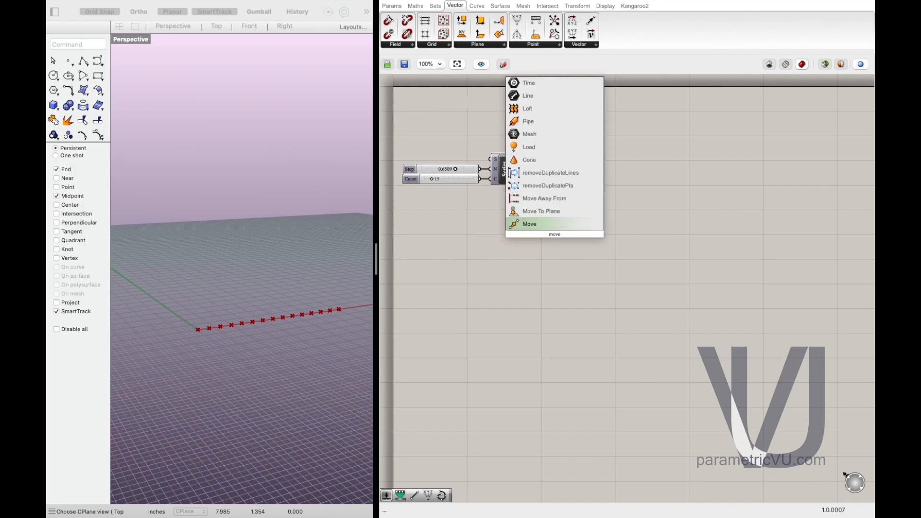
{"action": "key", "text": "Return"}
{"action": "left_click_drag", "start_coordinate": [564, 238], "coordinate": [611, 207]}
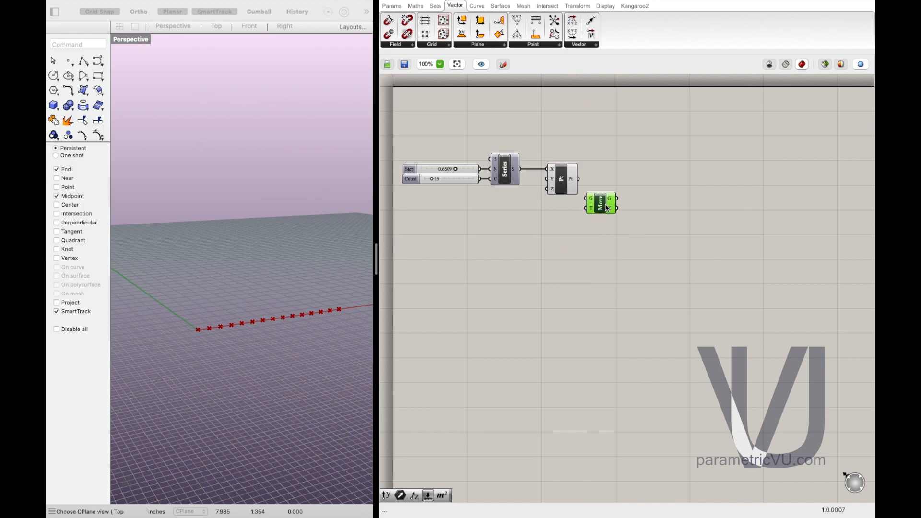
{"action": "left_click", "coordinate": [564, 186]}
{"action": "left_click_drag", "start_coordinate": [565, 186], "coordinate": [562, 186]}
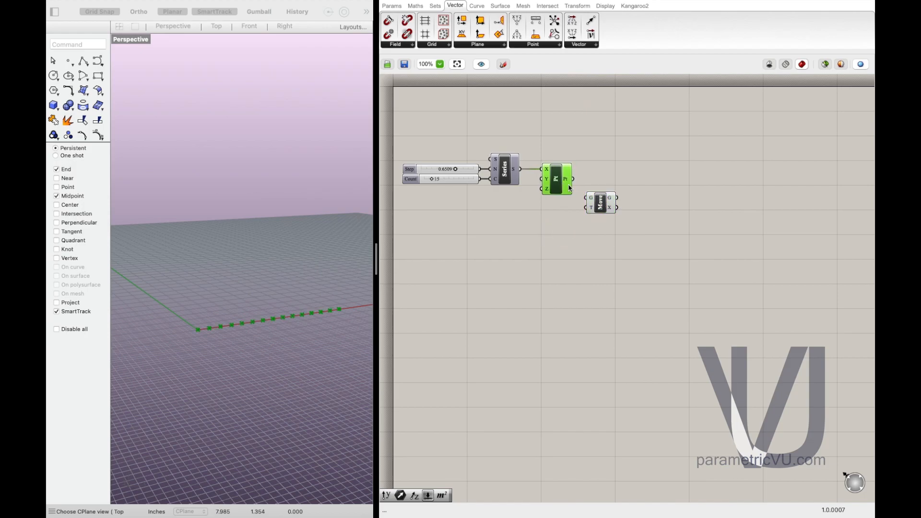
{"action": "left_click_drag", "start_coordinate": [606, 205], "coordinate": [625, 184]}
Step: Add a Unit Y vector and connect it to the Move component's translation input
{"action": "double_click", "coordinate": [604, 224]}
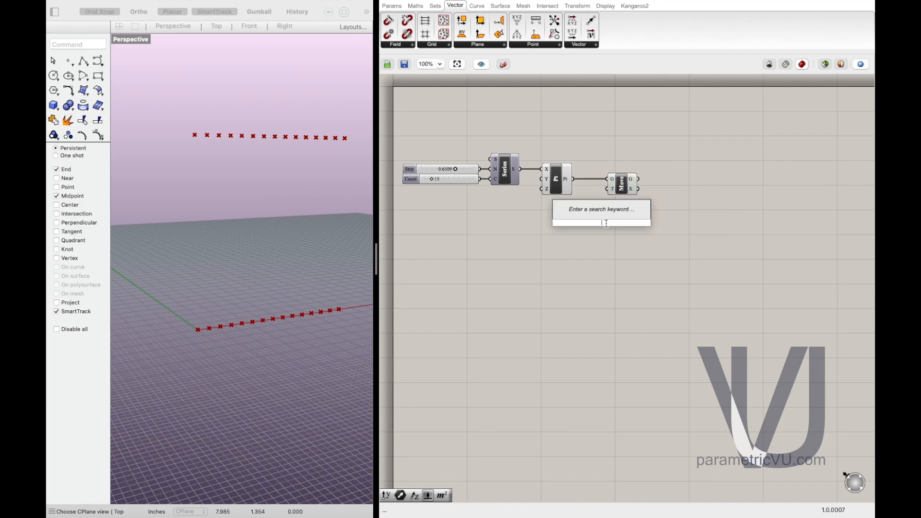
{"action": "type", "text": "y"}
{"action": "key", "text": "Return"}
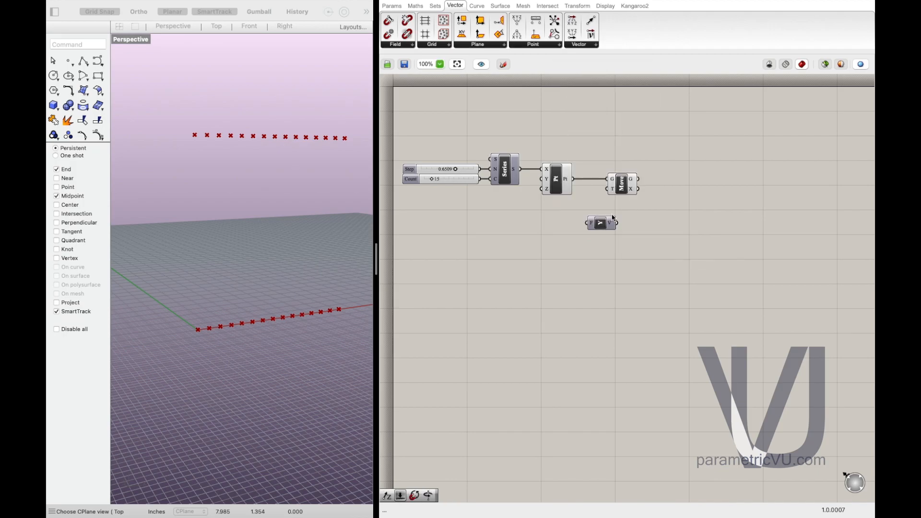
{"action": "left_click_drag", "start_coordinate": [597, 223], "coordinate": [608, 189]}
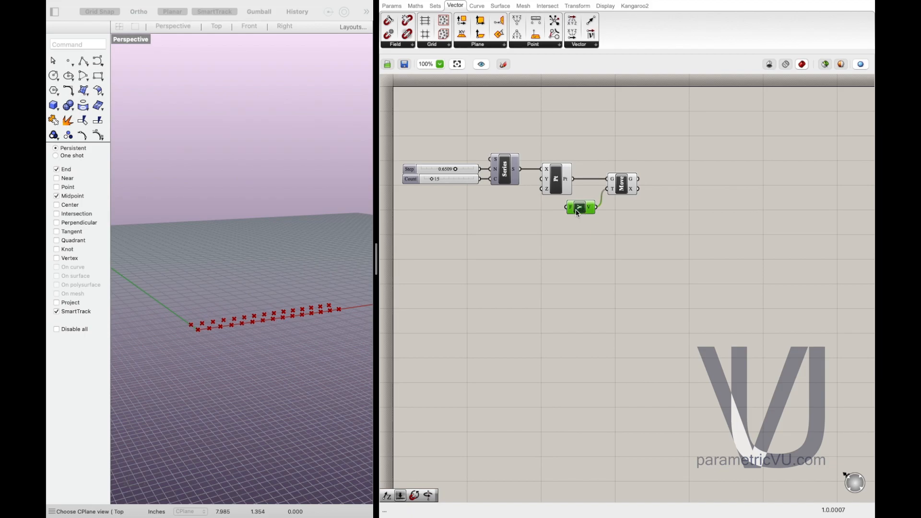
Step: Add a three-decimal number slider for the Y vector's Factor input and set it to 10.000
{"action": "double_click", "coordinate": [541, 211]}
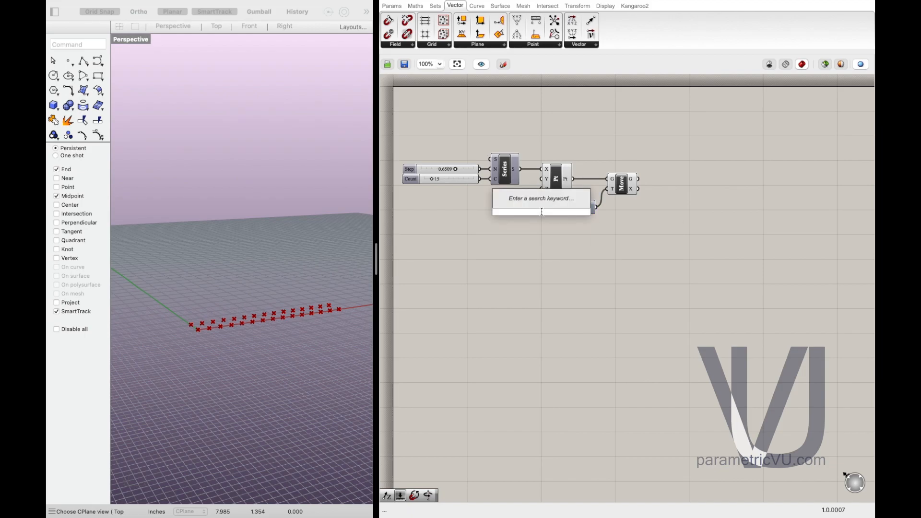
{"action": "type", "text": "2"}
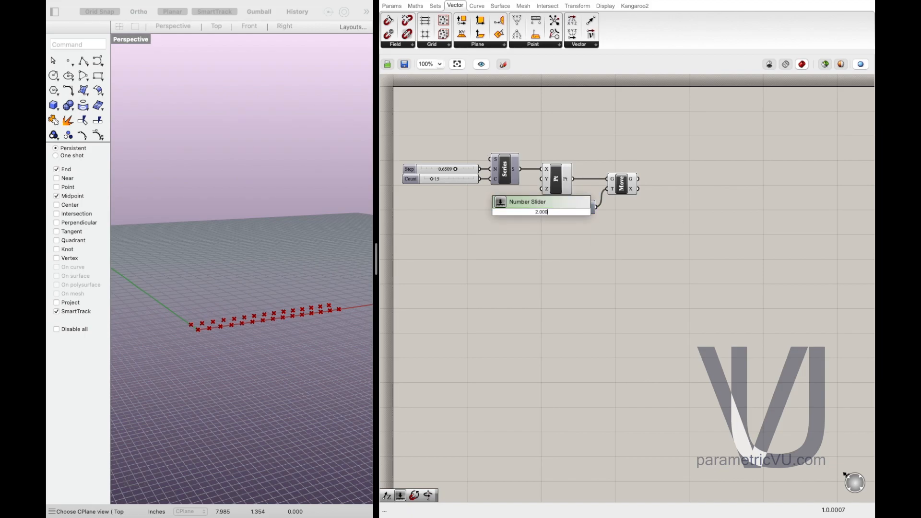
{"action": "key", "text": "Return"}
{"action": "left_click_drag", "start_coordinate": [556, 215], "coordinate": [587, 209]}
{"action": "left_click_drag", "start_coordinate": [510, 207], "coordinate": [551, 209]}
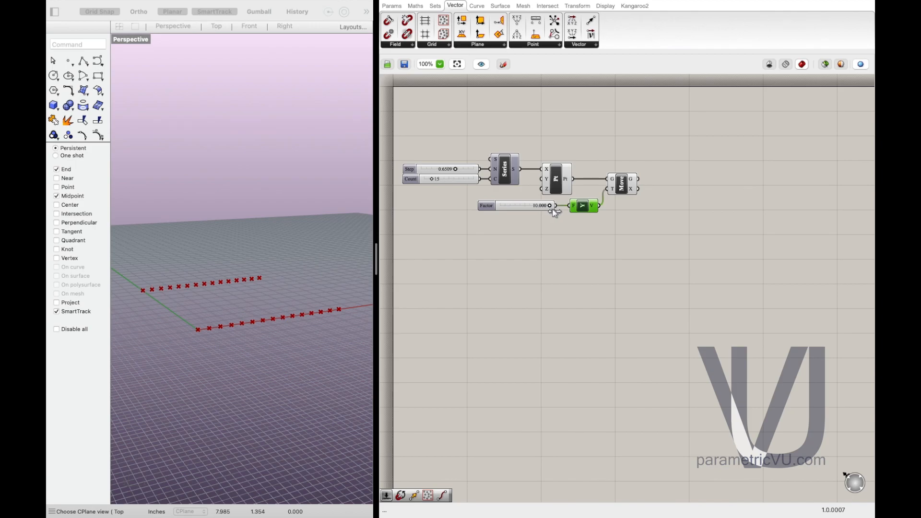
{"action": "left_click", "coordinate": [538, 236]}
{"action": "left_click_drag", "start_coordinate": [577, 211], "coordinate": [575, 211]}
Step: Add a Range component in the free space below the Factor slider
{"action": "double_click", "coordinate": [547, 238]}
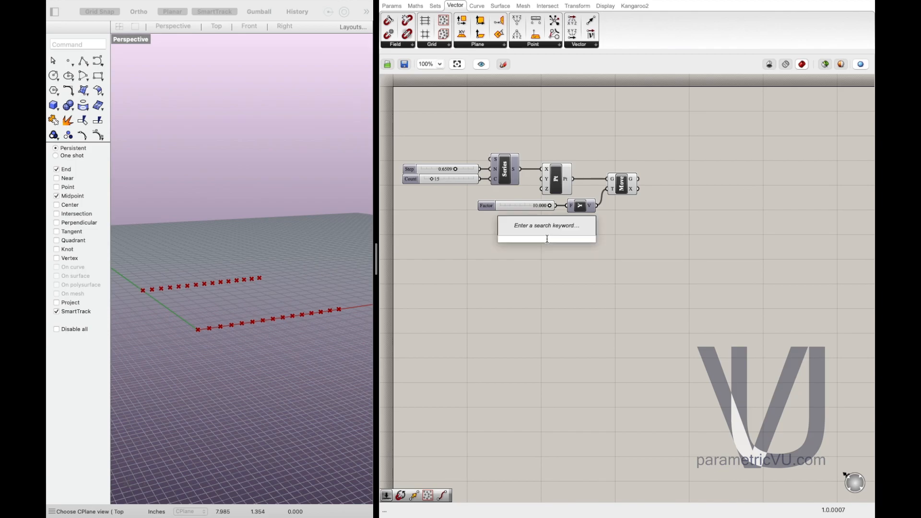
{"action": "type", "text": "range"}
{"action": "key", "text": "Return"}
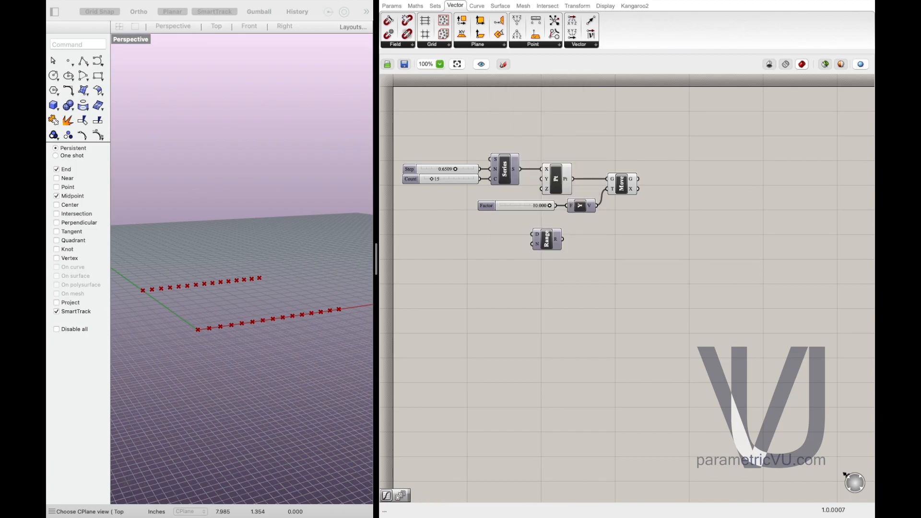
{"action": "left_click_drag", "start_coordinate": [544, 242], "coordinate": [522, 246]}
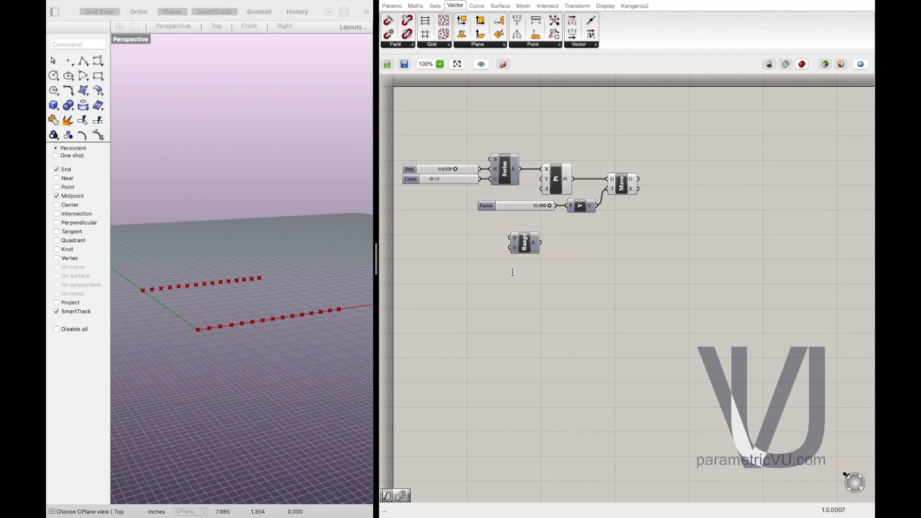
Step: Add a Subtraction component that subtracts 1 from the Count slider and feed its result into the Range's N input
{"action": "double_click", "coordinate": [513, 273]}
{"action": "type", "text": "-"}
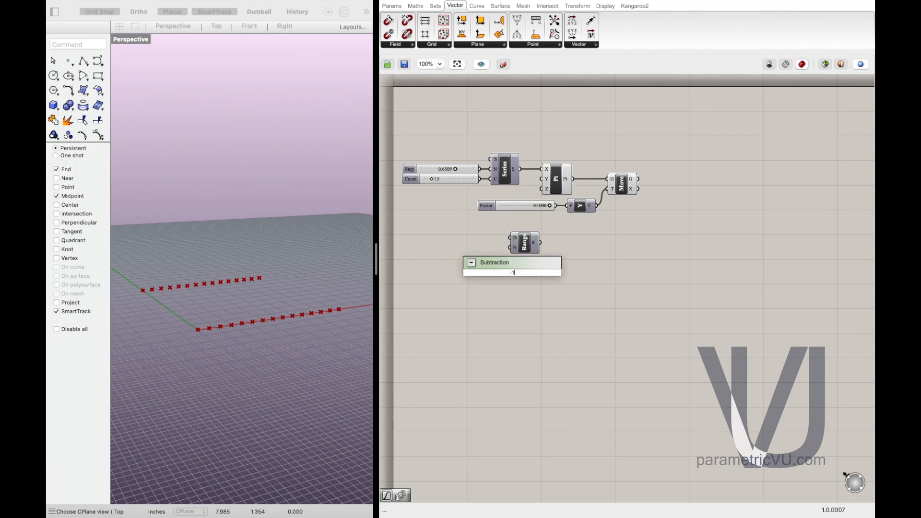
{"action": "key", "text": "Return"}
{"action": "left_click_drag", "start_coordinate": [512, 273], "coordinate": [482, 256]}
{"action": "left_click_drag", "start_coordinate": [480, 179], "coordinate": [493, 247]}
Step: Add a Graph Mapper, feed it the Range output and set its graph type to Bezier
{"action": "double_click", "coordinate": [544, 273]}
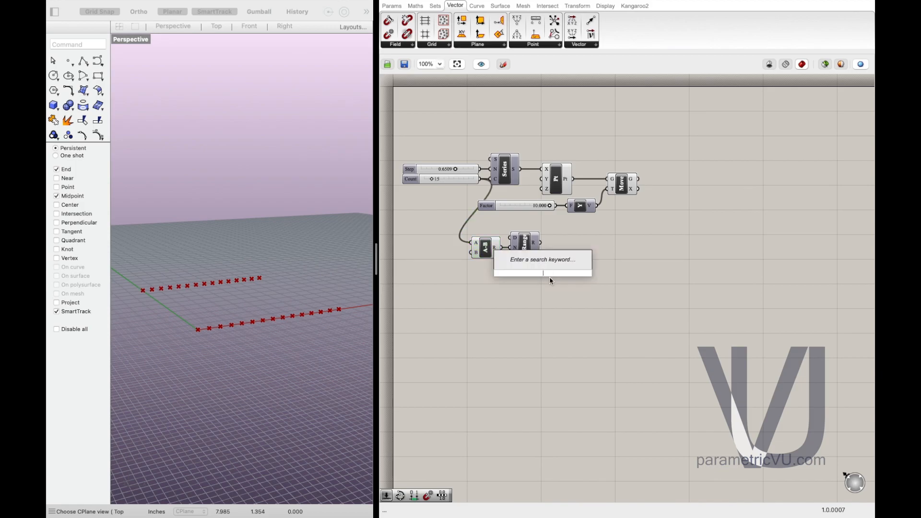
{"action": "type", "text": "map gr"}
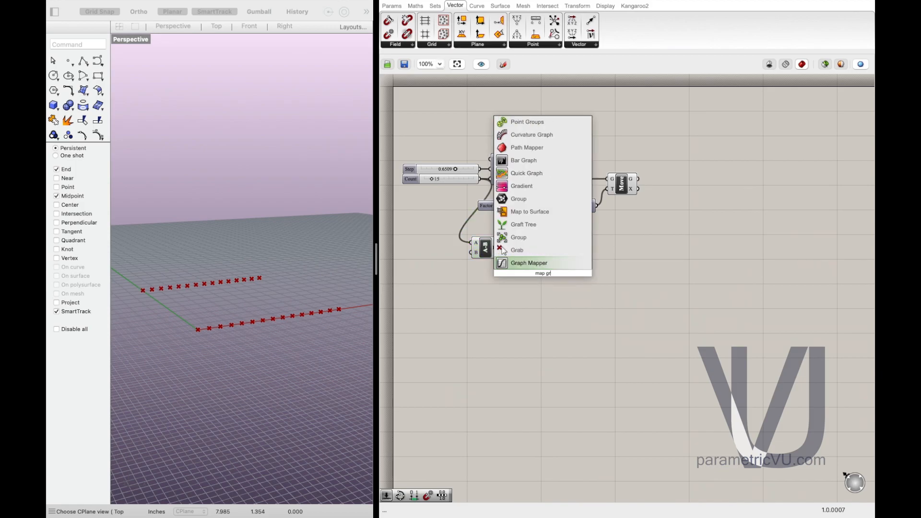
{"action": "key", "text": "Return"}
{"action": "left_click_drag", "start_coordinate": [545, 274], "coordinate": [577, 245]}
{"action": "right_click", "coordinate": [579, 246]}
{"action": "mouse_move", "coordinate": [613, 284]}
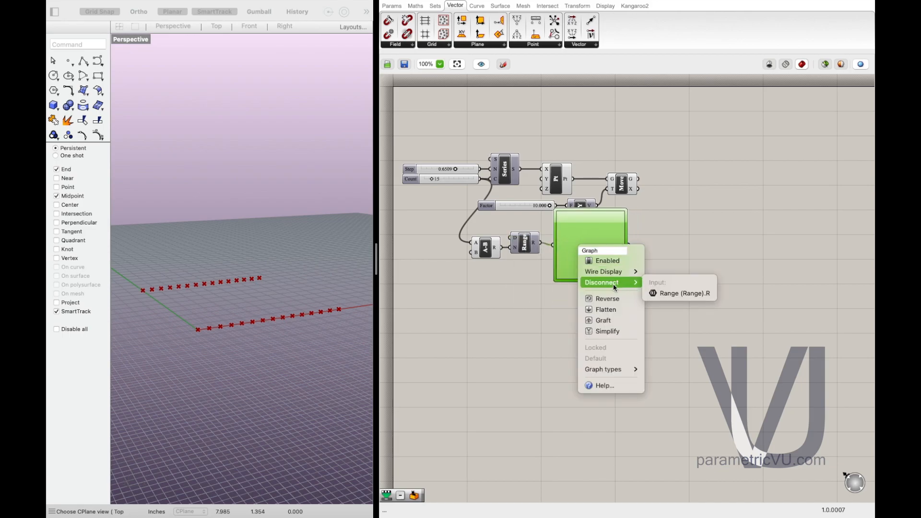
{"action": "mouse_move", "coordinate": [618, 368]}
{"action": "left_click", "coordinate": [665, 380]}
Step: Tidy the layout of the Subtraction, Range and Graph Mapper components into one row below the Factor slider
{"action": "left_click_drag", "start_coordinate": [593, 264], "coordinate": [595, 274]}
{"action": "left_click_drag", "start_coordinate": [532, 248], "coordinate": [495, 267]}
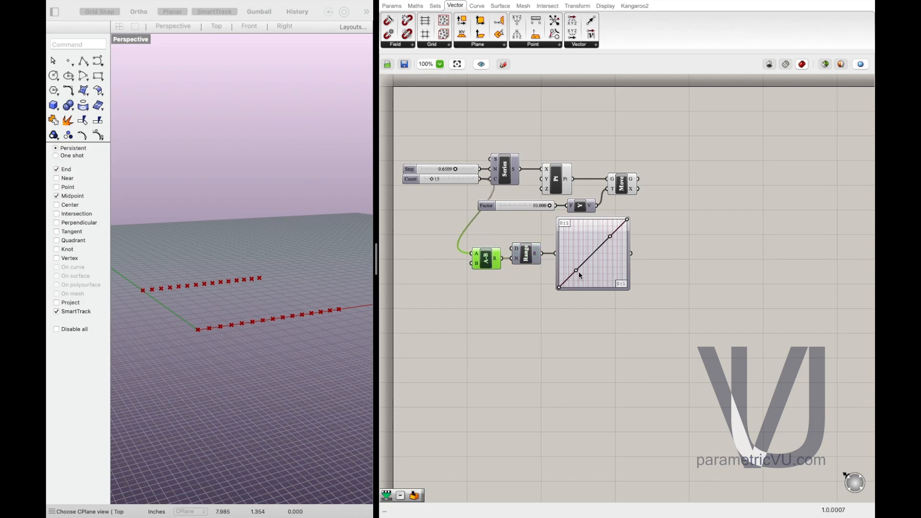
{"action": "left_click_drag", "start_coordinate": [576, 275], "coordinate": [593, 274]}
{"action": "left_click_drag", "start_coordinate": [531, 262], "coordinate": [533, 257]}
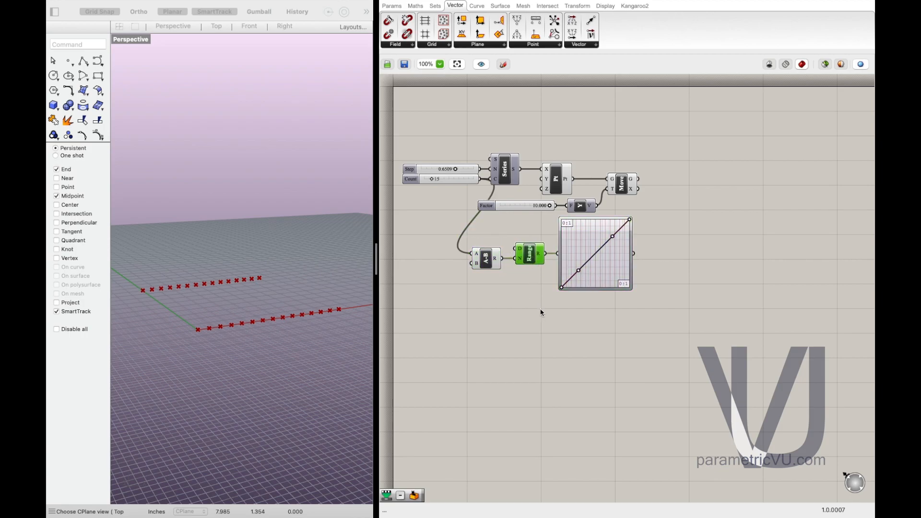
Step: Add a Remap Numbers component, connecting the Graph Mapper output to its target input and the Count slider to its value input
{"action": "double_click", "coordinate": [572, 323]}
{"action": "type", "text": "re"}
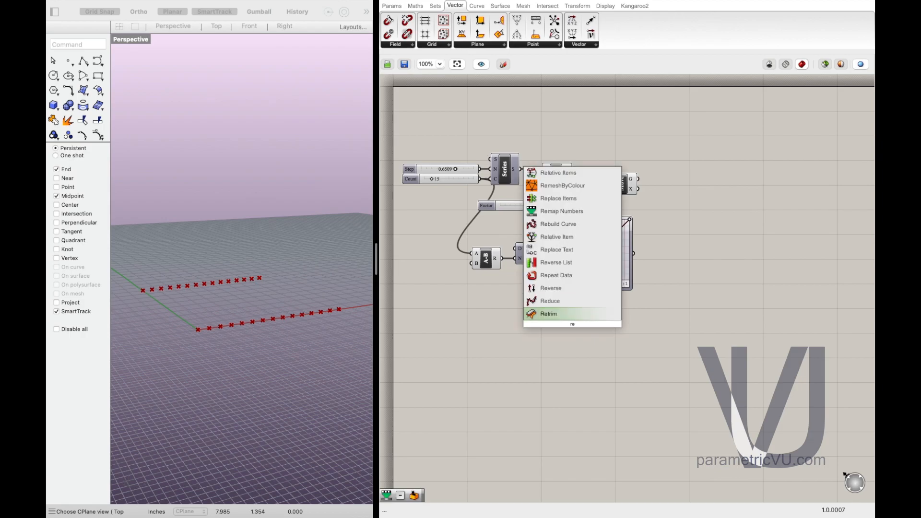
{"action": "type", "text": "map"}
{"action": "key", "text": "Return"}
{"action": "left_click_drag", "start_coordinate": [578, 329], "coordinate": [672, 246]}
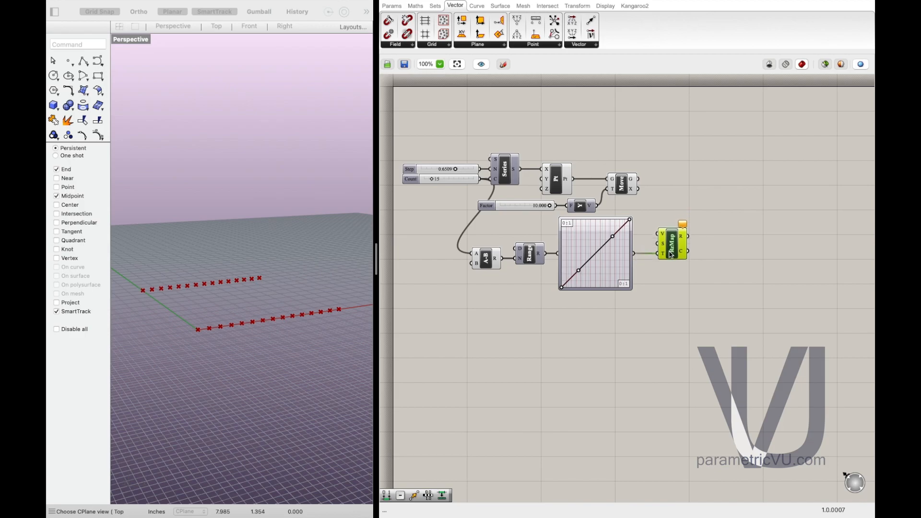
{"action": "left_click_drag", "start_coordinate": [481, 181], "coordinate": [656, 234]}
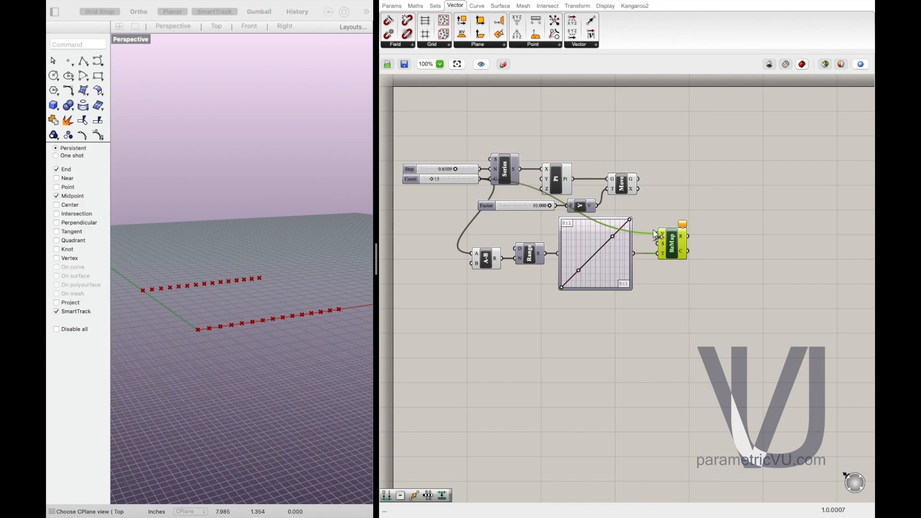
{"action": "left_click_drag", "start_coordinate": [654, 234], "coordinate": [653, 233]}
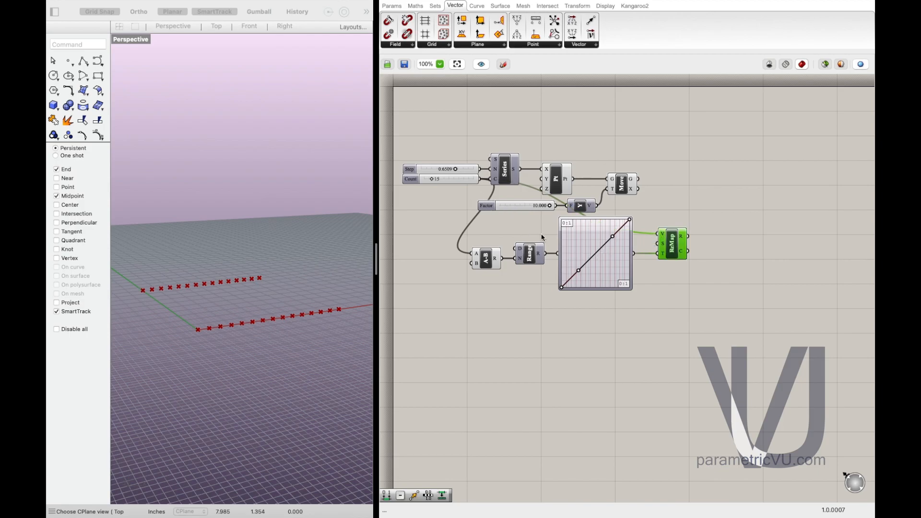
{"action": "left_click", "coordinate": [700, 215]}
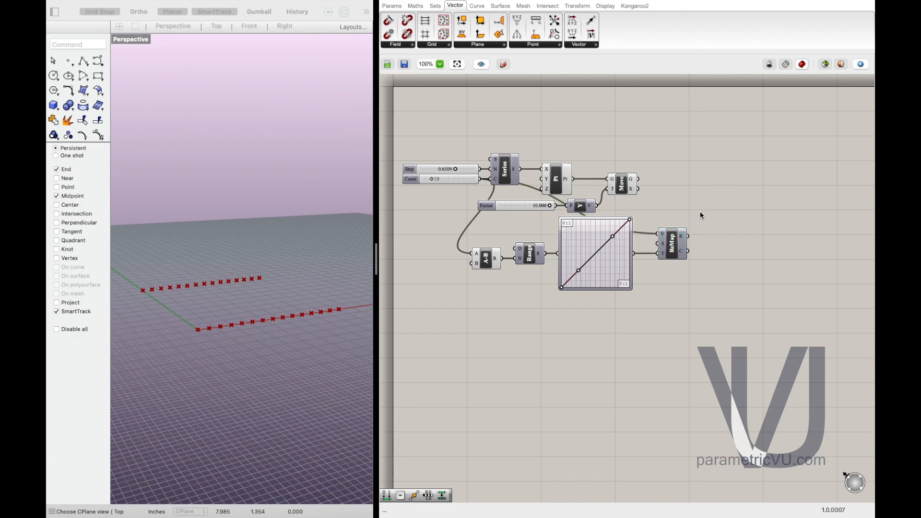
Step: Duplicate the Construct Point component beyond Move, keeping its Series X input, and connect the Remap Numbers output to the copy's Z input
{"action": "left_click", "coordinate": [558, 179]}
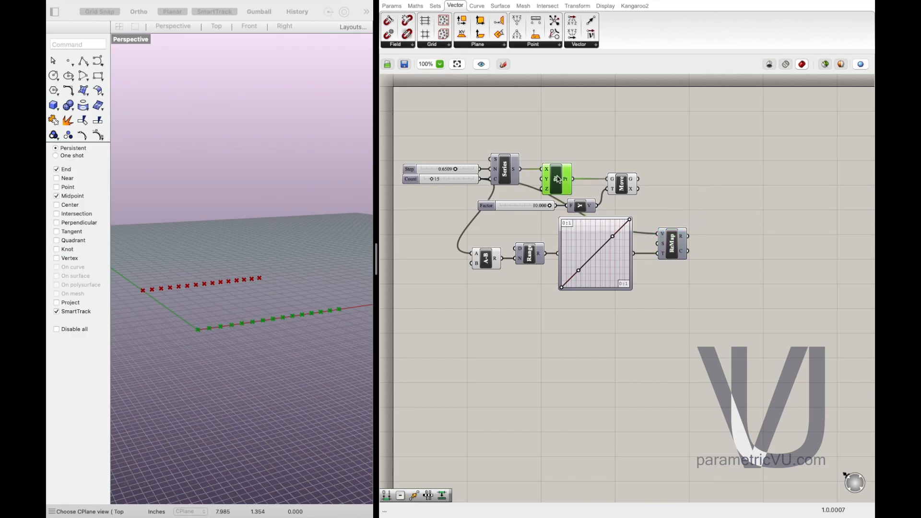
{"action": "left_click", "coordinate": [558, 179]}
{"action": "left_click", "coordinate": [558, 180]}
{"action": "left_click_drag", "start_coordinate": [559, 180], "coordinate": [614, 181], "text": "alt"}
{"action": "key", "text": "super+z"}
{"action": "left_click_drag", "start_coordinate": [559, 179], "coordinate": [721, 183], "text": "alt"}
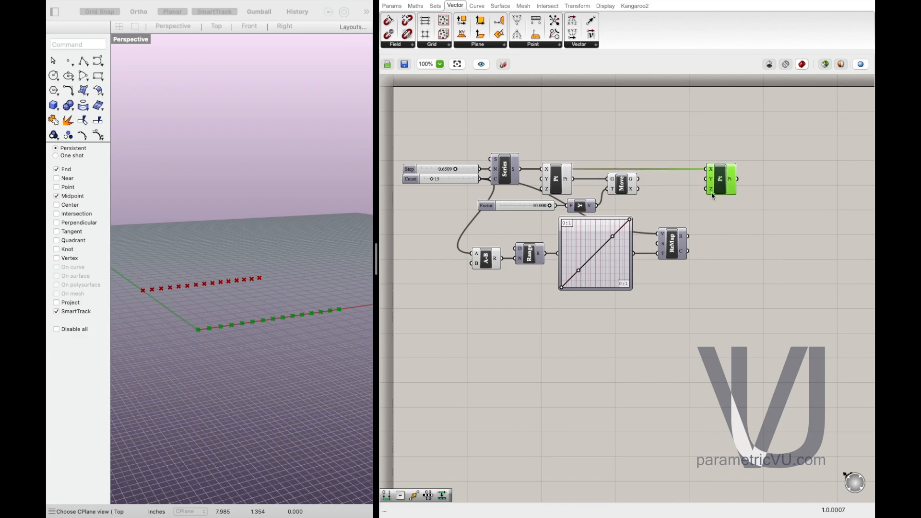
{"action": "left_click_drag", "start_coordinate": [689, 237], "coordinate": [697, 196]}
Step: Reshape the Graph Mapper's Bezier into a low arch by lowering its end point to the baseline and pulling the upper handle toward the middle
{"action": "left_click_drag", "start_coordinate": [631, 221], "coordinate": [623, 292]}
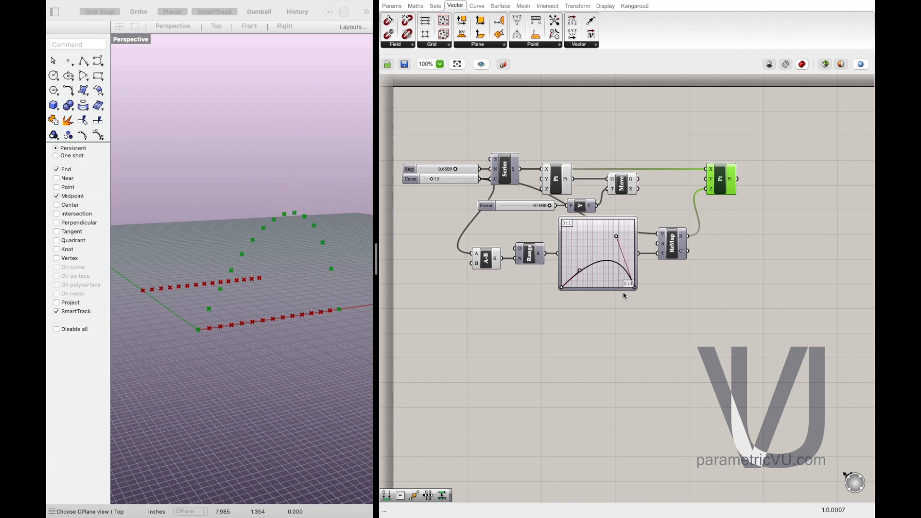
{"action": "left_click_drag", "start_coordinate": [617, 243], "coordinate": [580, 277]}
{"action": "left_click", "coordinate": [593, 156]}
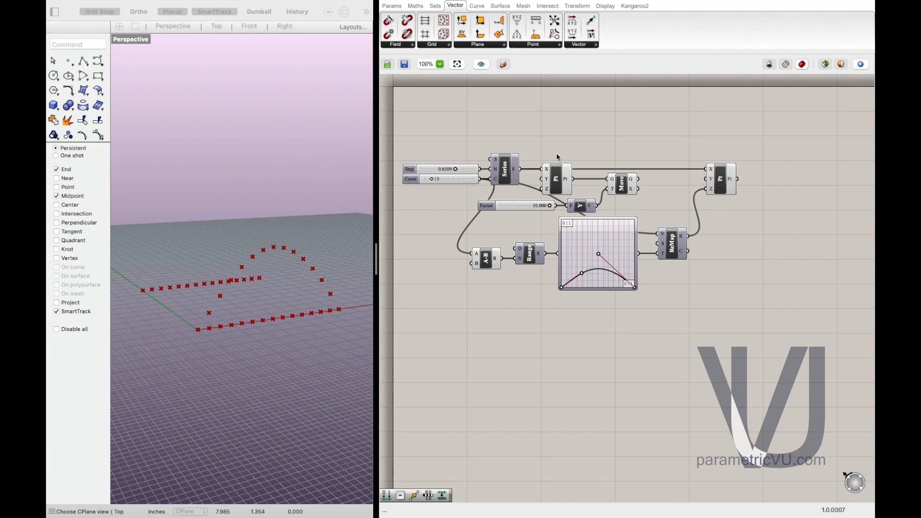
Step: Turn off the preview of all components up to and including Move, the Graph Mapper and Remap Numbers, leaving the new Construct Point previewed
{"action": "left_click_drag", "start_coordinate": [660, 124], "coordinate": [441, 321]}
{"action": "right_click", "coordinate": [581, 138]}
{"action": "left_click", "coordinate": [616, 153]}
{"action": "left_click", "coordinate": [602, 139]}
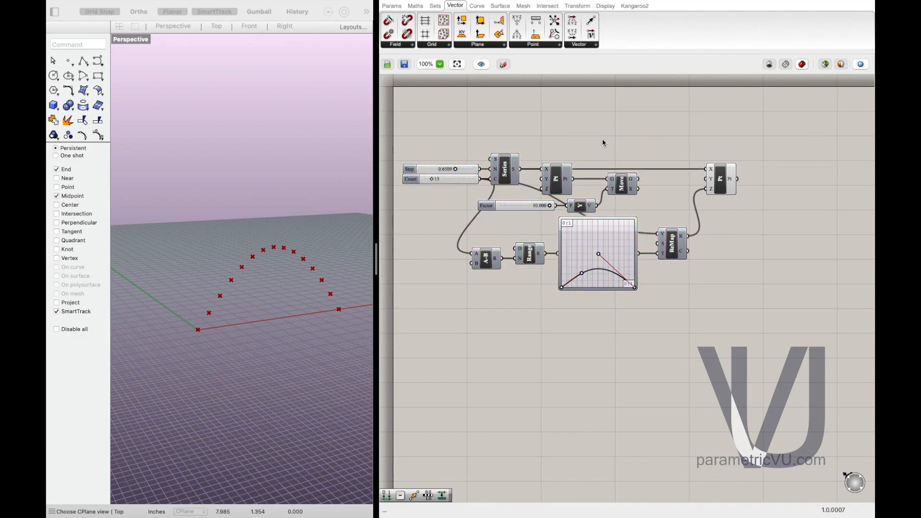
Step: Turn the preview of the Move component back on
{"action": "left_click", "coordinate": [623, 184]}
{"action": "right_click", "coordinate": [623, 185]}
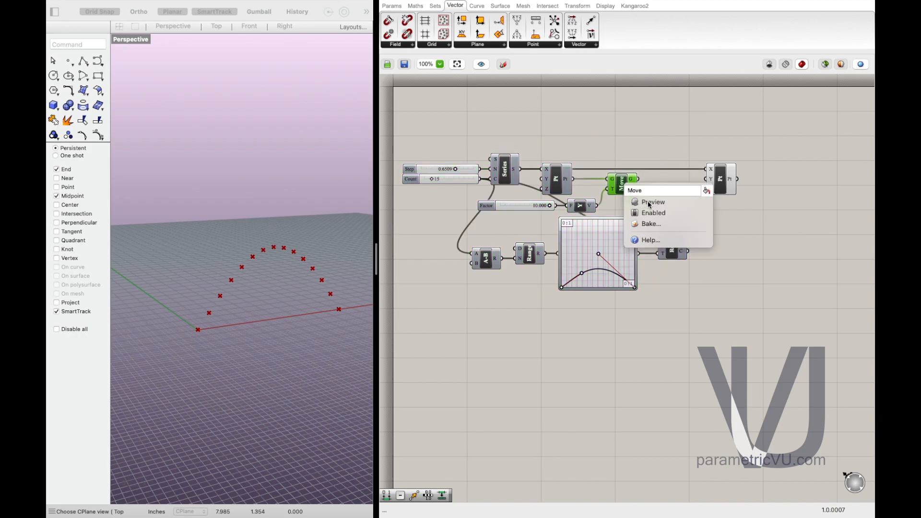
{"action": "left_click", "coordinate": [653, 202]}
{"action": "left_click", "coordinate": [617, 139]}
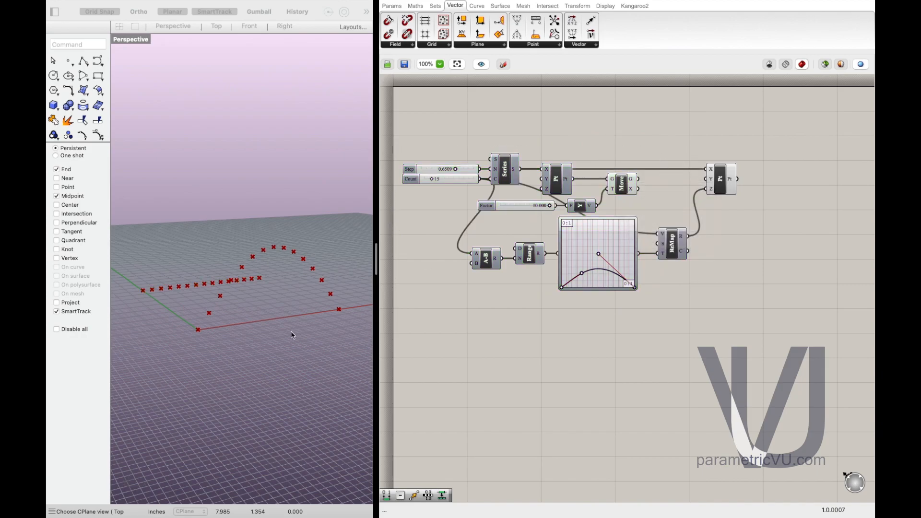
Step: Add a Line component, connecting the duplicated Construct Point's output to A and the Move's G output to B
{"action": "right_click_drag", "start_coordinate": [290, 339], "coordinate": [248, 338]}
{"action": "right_click_drag", "start_coordinate": [235, 296], "coordinate": [258, 309]}
{"action": "right_click_drag", "start_coordinate": [177, 267], "coordinate": [256, 304]}
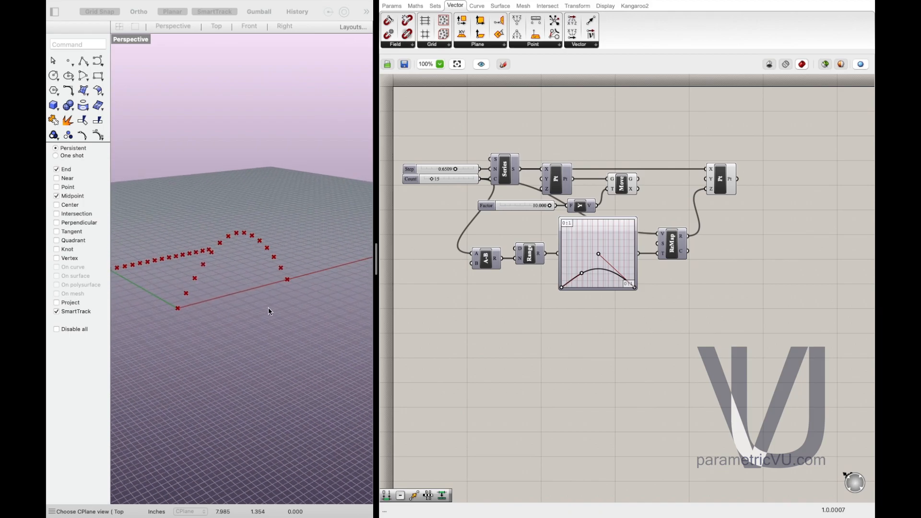
{"action": "double_click", "coordinate": [608, 336]}
{"action": "type", "text": "line"}
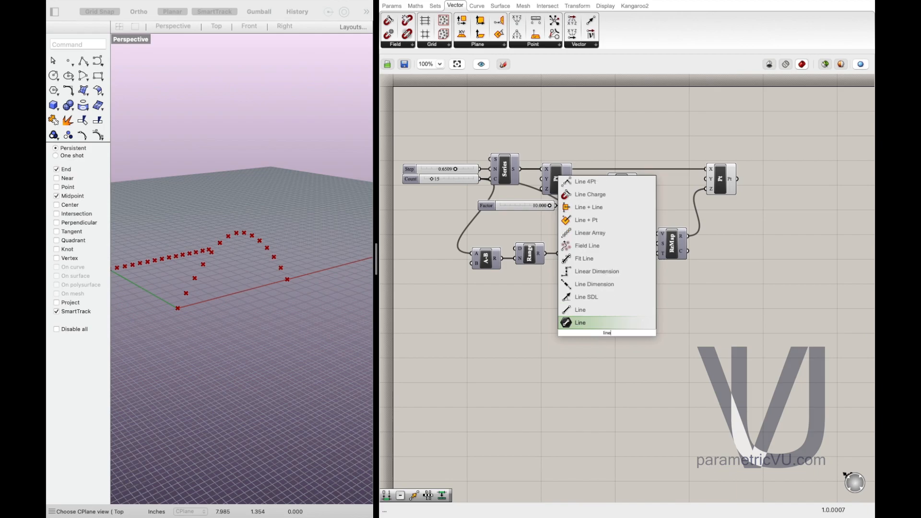
{"action": "key", "text": "Return"}
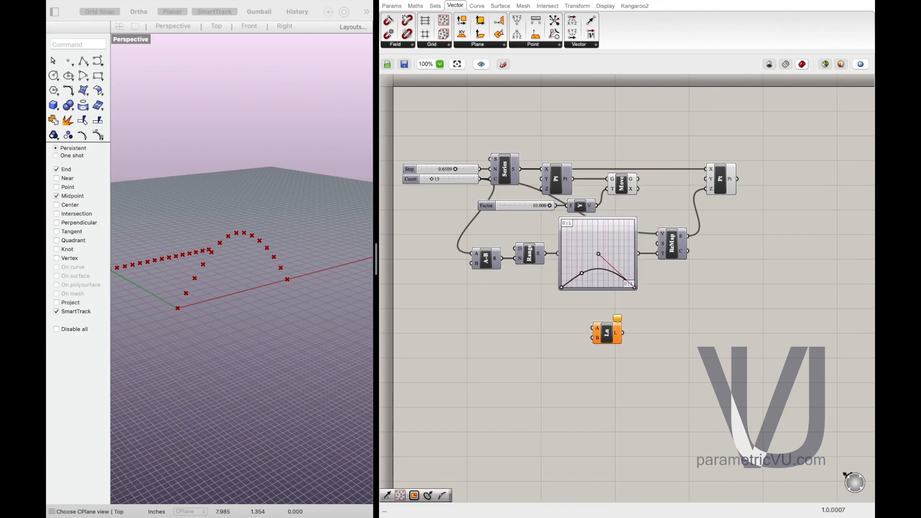
{"action": "left_click_drag", "start_coordinate": [604, 336], "coordinate": [765, 202]}
{"action": "left_click_drag", "start_coordinate": [639, 180], "coordinate": [759, 216]}
Step: Tidy the duplicated Construct Point and Line components into a close row after the Move component
{"action": "left_click_drag", "start_coordinate": [739, 179], "coordinate": [686, 181]}
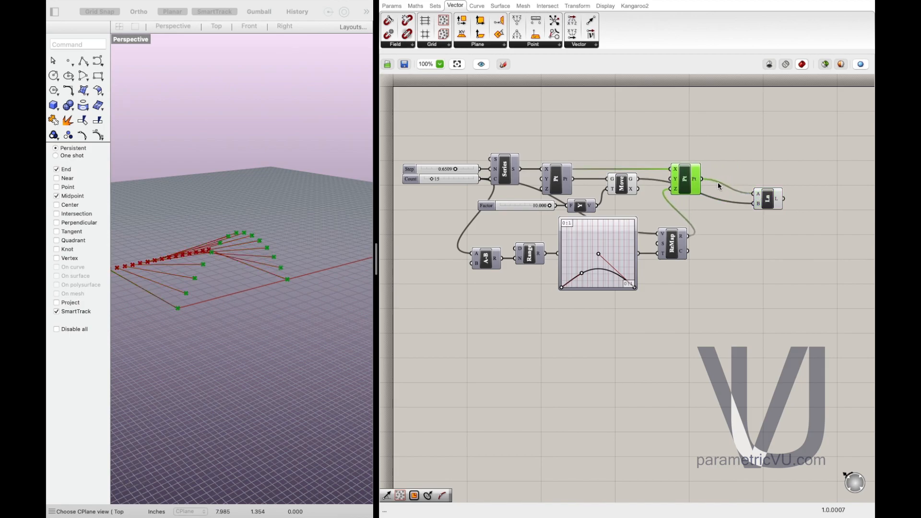
{"action": "left_click_drag", "start_coordinate": [775, 200], "coordinate": [759, 185]}
{"action": "left_click", "coordinate": [754, 220]}
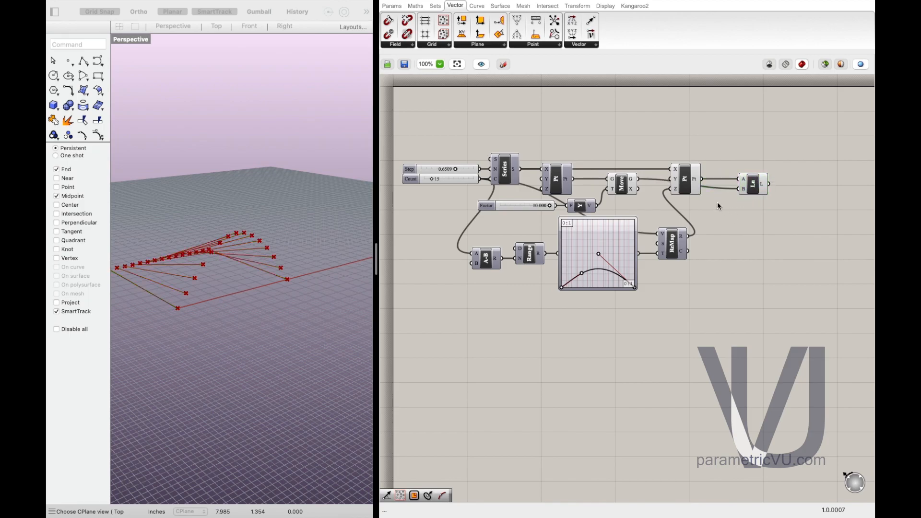
{"action": "left_click_drag", "start_coordinate": [698, 191], "coordinate": [712, 189]}
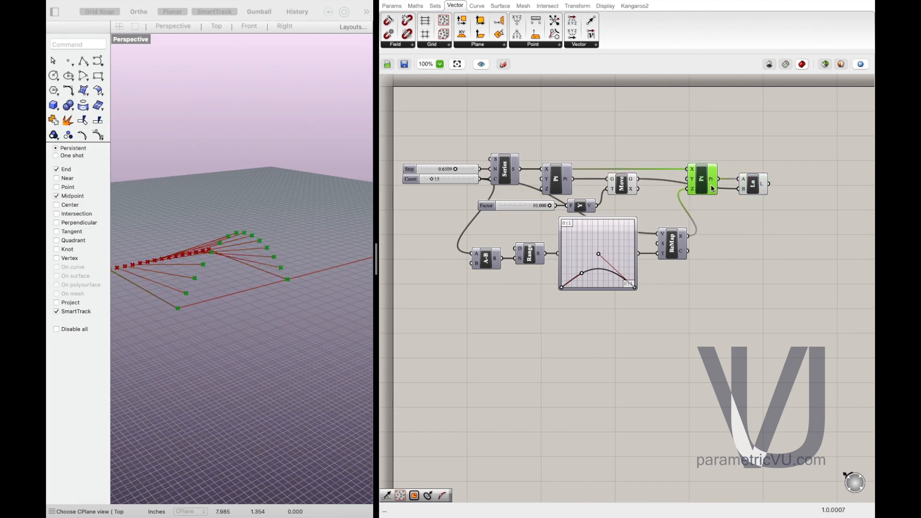
{"action": "left_click", "coordinate": [748, 224]}
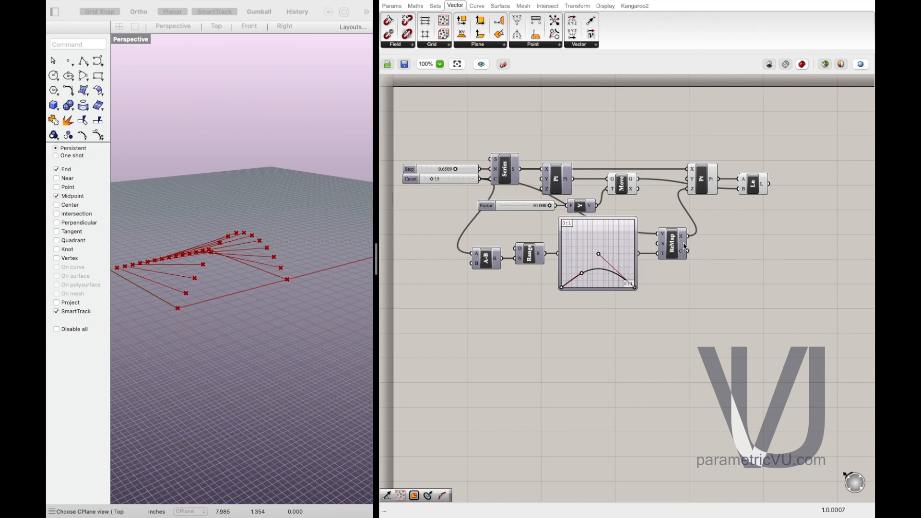
Step: Check the generated lines in the viewport and turn off the preview of every component except Line
{"action": "left_click", "coordinate": [750, 194]}
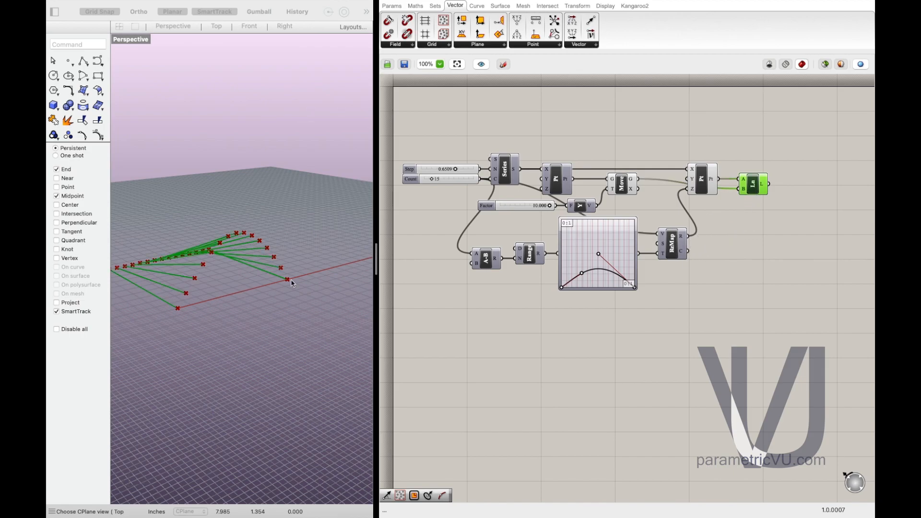
{"action": "right_click_drag", "start_coordinate": [294, 297], "coordinate": [280, 300]}
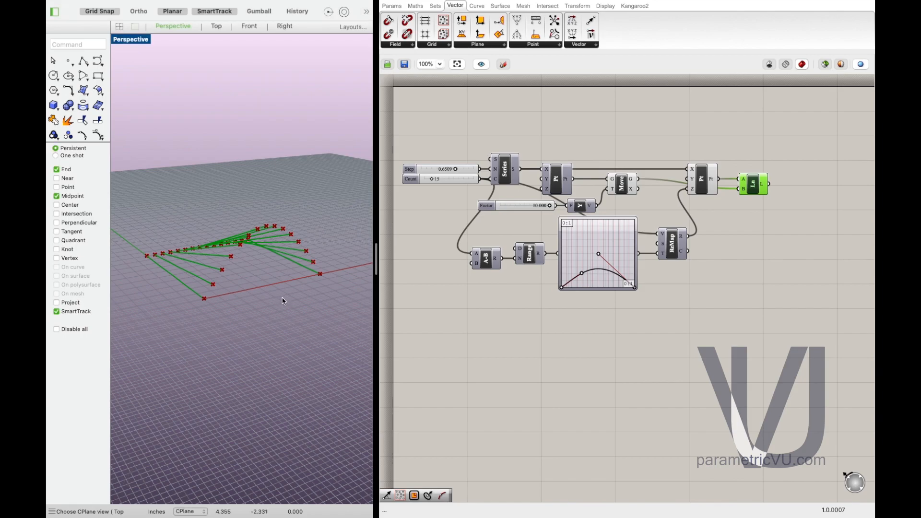
{"action": "left_click", "coordinate": [733, 238]}
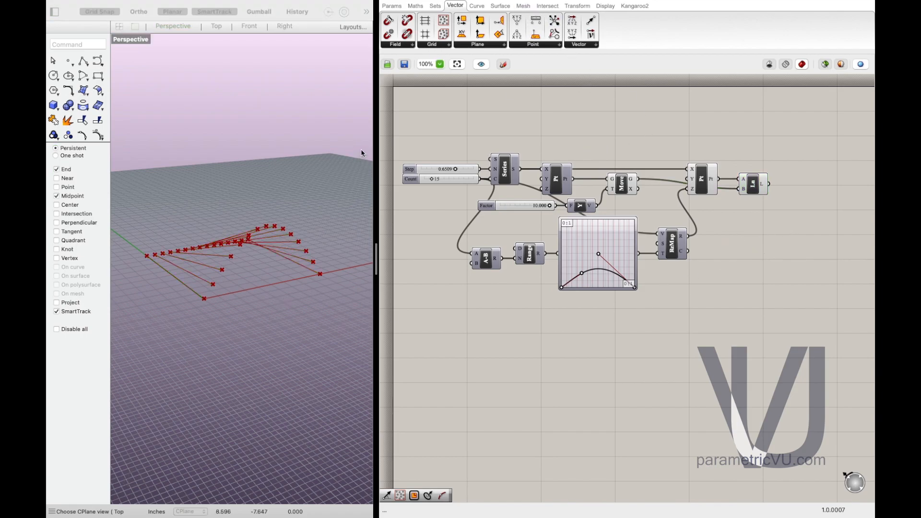
{"action": "left_click_drag", "start_coordinate": [398, 134], "coordinate": [726, 329]}
{"action": "right_click", "coordinate": [581, 154]}
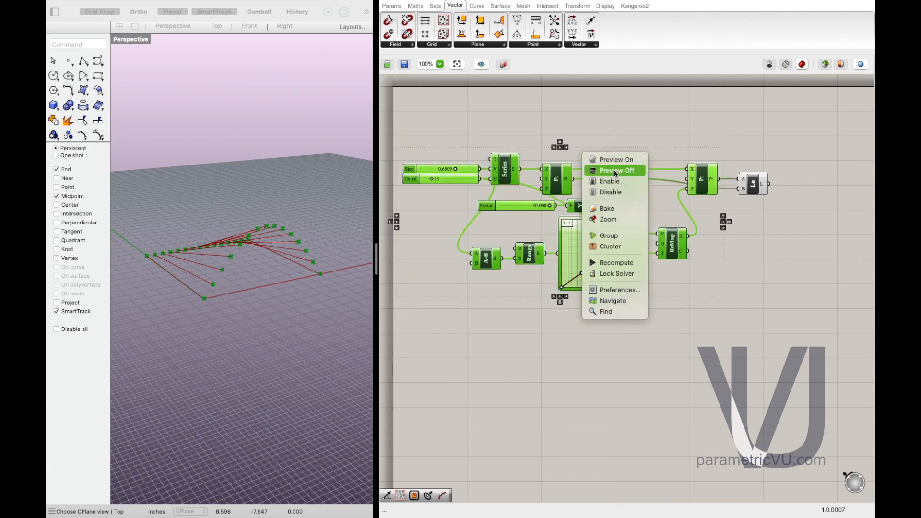
{"action": "left_click", "coordinate": [597, 133]}
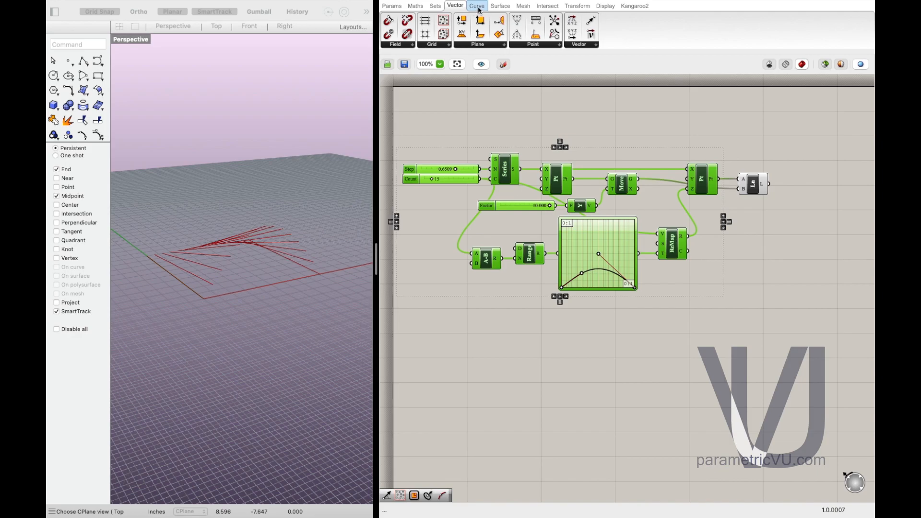
Step: Add a Pipe component after Line and connect the Line output to its curve input
{"action": "left_click", "coordinate": [500, 5]}
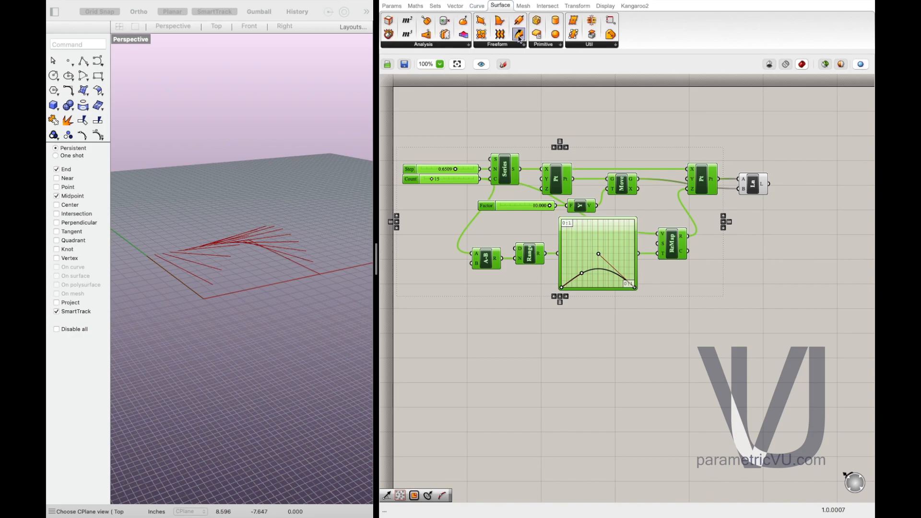
{"action": "left_click_drag", "start_coordinate": [519, 21], "coordinate": [838, 207]}
{"action": "left_click", "coordinate": [789, 198]}
{"action": "left_click", "coordinate": [766, 219]}
Step: Create a number slider from 1.000, feed it into the Pipe's radius input and set it to about 0.39
{"action": "double_click", "coordinate": [769, 221]}
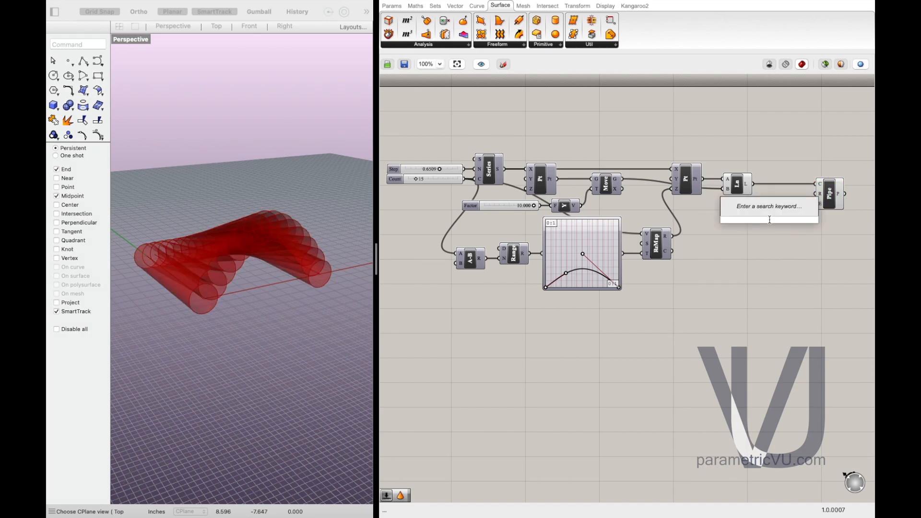
{"action": "type", "text": "1.0"}
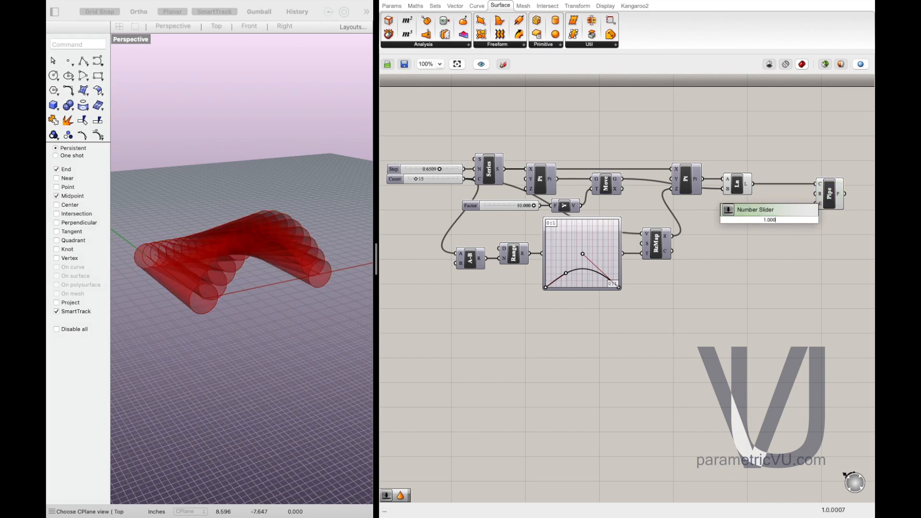
{"action": "key", "text": "Return"}
{"action": "mouse_move", "coordinate": [765, 220]}
{"action": "left_mouse_down"}
{"action": "mouse_move", "coordinate": [741, 218]}
{"action": "mouse_move", "coordinate": [797, 221]}
{"action": "mouse_move", "coordinate": [816, 194]}
{"action": "mouse_move", "coordinate": [786, 217]}
{"action": "mouse_move", "coordinate": [745, 219]}
{"action": "mouse_move", "coordinate": [790, 218]}
{"action": "mouse_move", "coordinate": [758, 223]}
{"action": "left_mouse_up"}
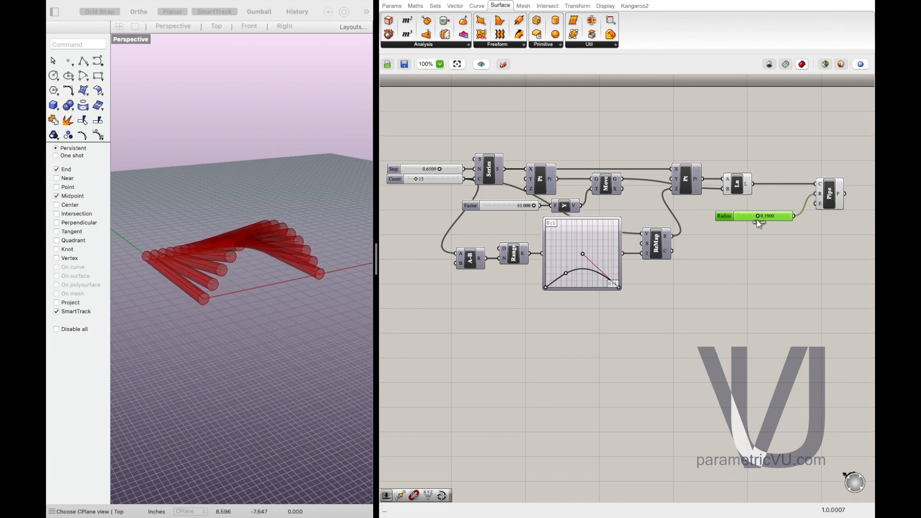
Step: Set the Pipe's end caps to Round and examine the pipe ends up close
{"action": "right_click", "coordinate": [821, 207]}
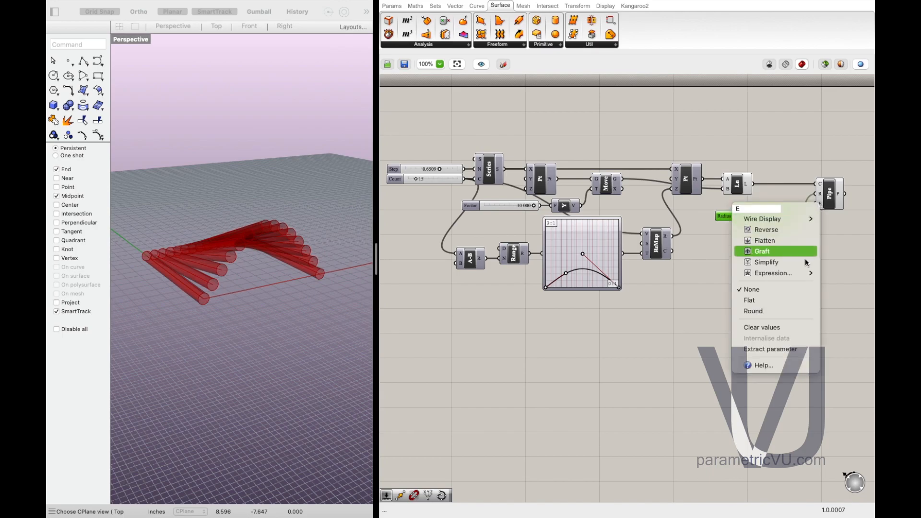
{"action": "left_click", "coordinate": [784, 310]}
{"action": "right_click_drag", "start_coordinate": [253, 279], "coordinate": [301, 280]}
{"action": "right_click_drag", "start_coordinate": [175, 223], "coordinate": [187, 143]}
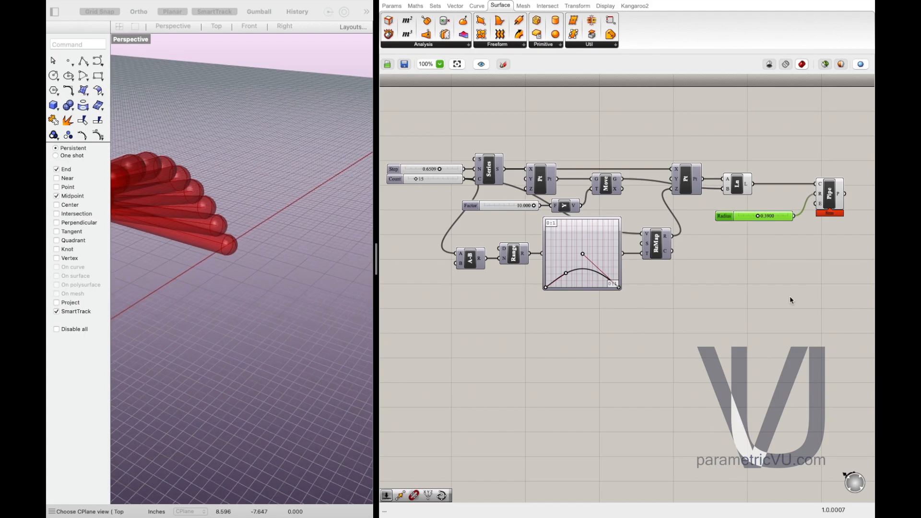
Step: Set the Pipe's end caps to Flat and check the pipe ends in the viewport
{"action": "right_click", "coordinate": [821, 205]}
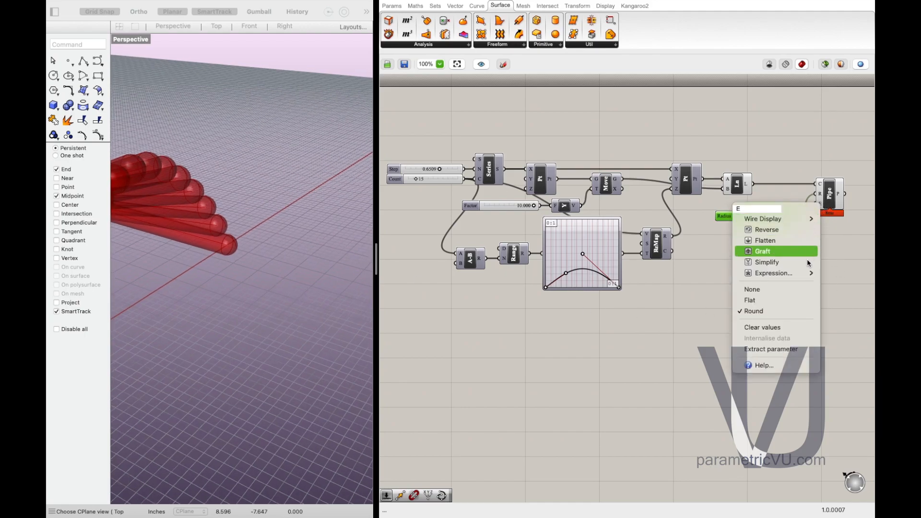
{"action": "left_click", "coordinate": [794, 304]}
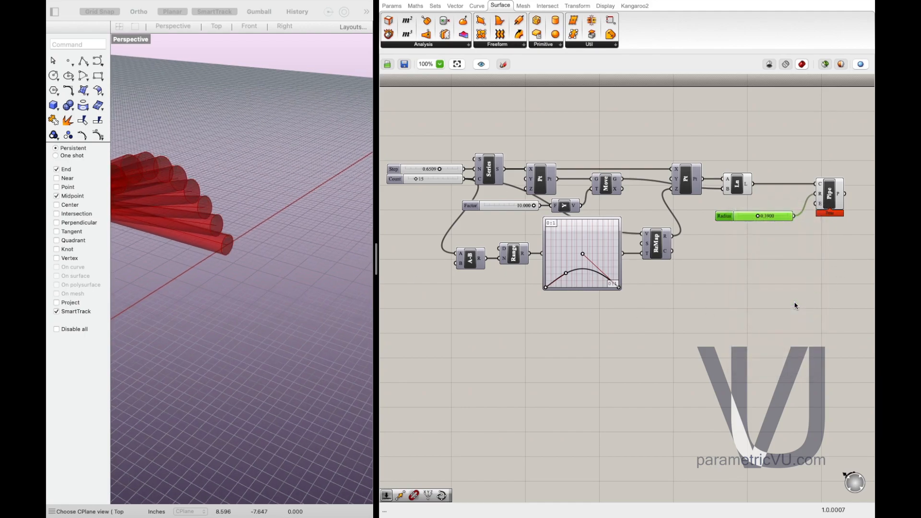
{"action": "right_click_drag", "start_coordinate": [223, 251], "coordinate": [185, 360]}
{"action": "right_click_drag", "start_coordinate": [253, 283], "coordinate": [226, 288]}
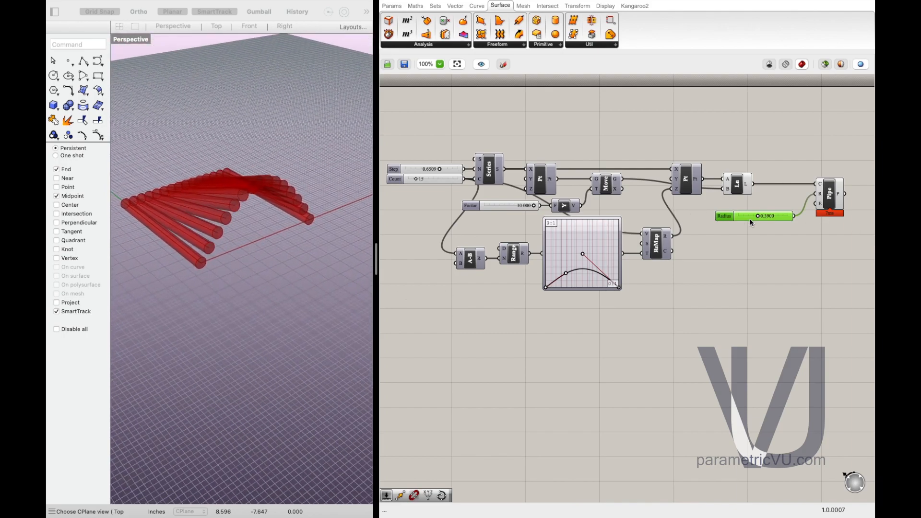
Step: Set the sliders to Radius 0.13, Count 35 and Step 0.2452 for thinner, denser pipes
{"action": "mouse_move", "coordinate": [758, 216]}
{"action": "left_mouse_down"}
{"action": "mouse_move", "coordinate": [733, 218]}
{"action": "mouse_move", "coordinate": [749, 220]}
{"action": "left_mouse_up"}
{"action": "right_click_drag", "start_coordinate": [297, 259], "coordinate": [271, 234]}
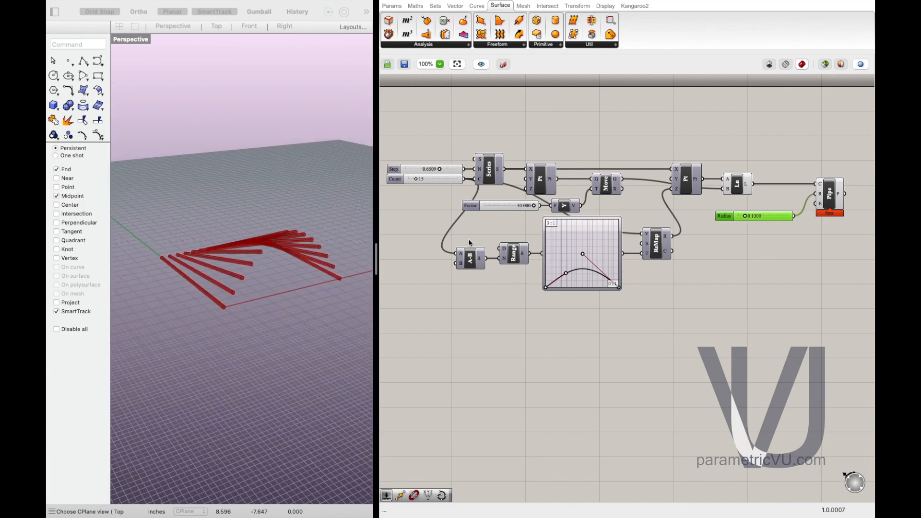
{"action": "mouse_move", "coordinate": [421, 178]}
{"action": "left_mouse_down"}
{"action": "mouse_move", "coordinate": [437, 171]}
{"action": "mouse_move", "coordinate": [419, 172]}
{"action": "left_mouse_up"}
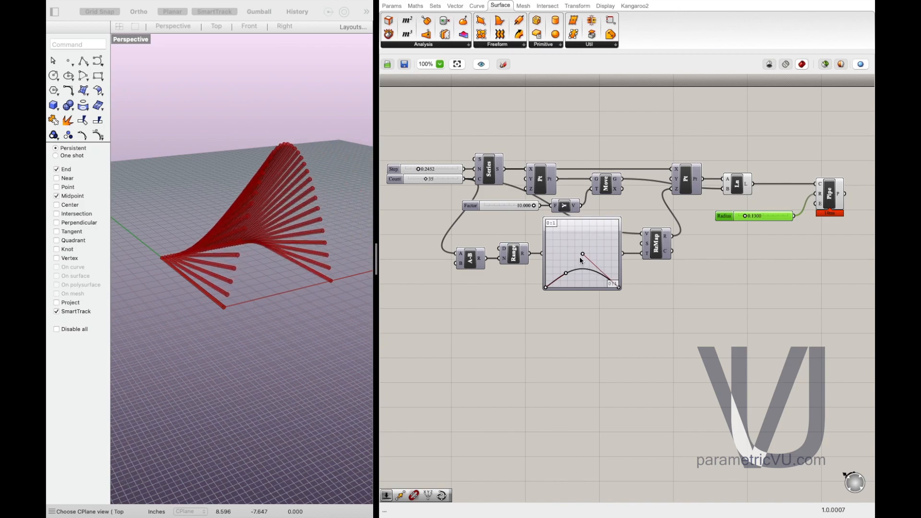
Step: Flatten the Graph Mapper's Bezier by lowering both handles near the middle of the baseline, and inspect the resulting pipes up close
{"action": "left_click_drag", "start_coordinate": [582, 256], "coordinate": [581, 285]}
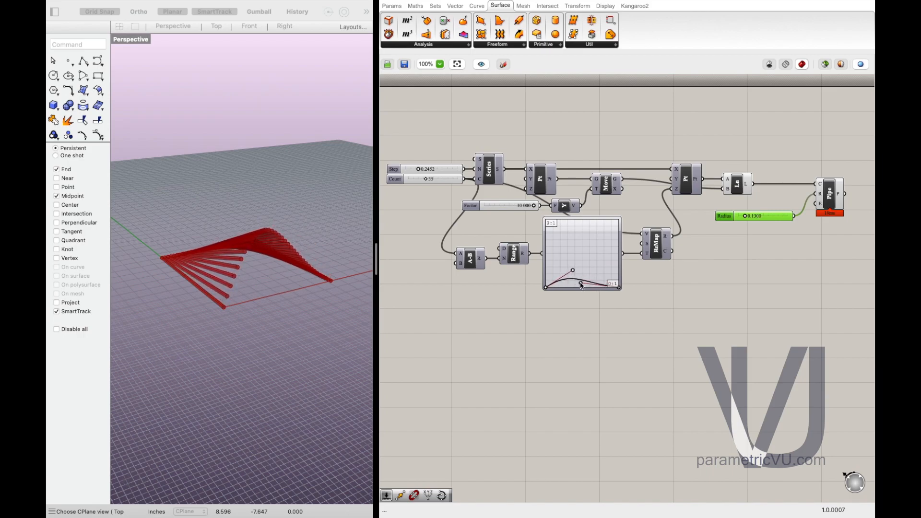
{"action": "right_click_drag", "start_coordinate": [286, 305], "coordinate": [293, 335]}
{"action": "right_click_drag", "start_coordinate": [334, 309], "coordinate": [327, 264], "text": "ctrl"}
{"action": "right_click_drag", "start_coordinate": [218, 305], "coordinate": [288, 320], "text": "ctrl"}
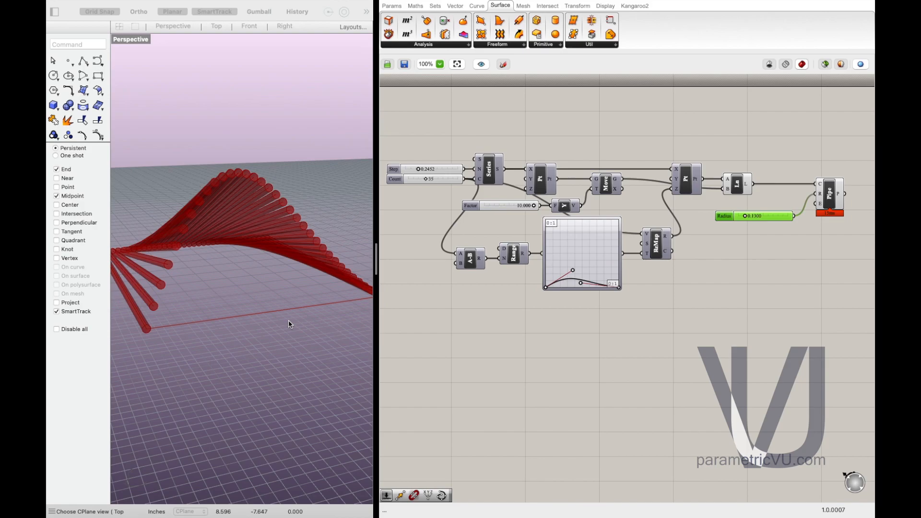
Step: Turn off the preview of every component before the Pipe, including Line
{"action": "left_click", "coordinate": [663, 348]}
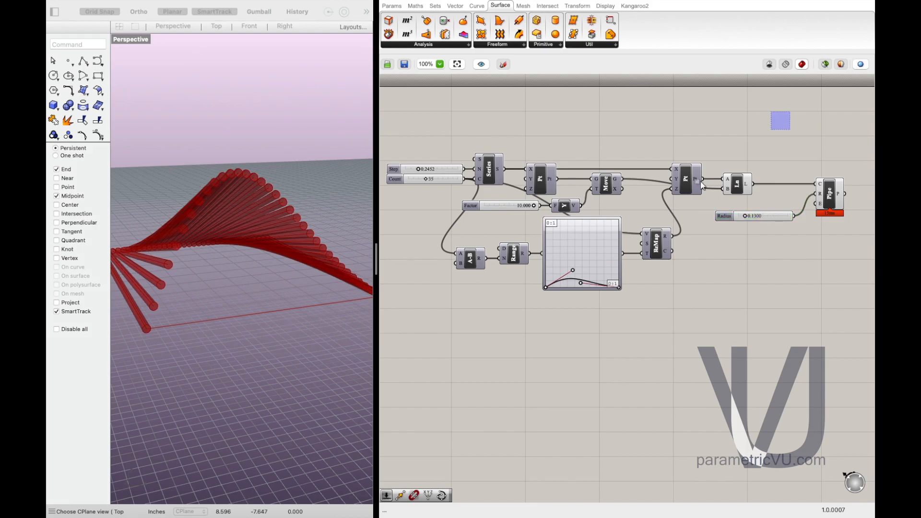
{"action": "left_click_drag", "start_coordinate": [700, 181], "coordinate": [374, 360]}
{"action": "right_click", "coordinate": [503, 304]}
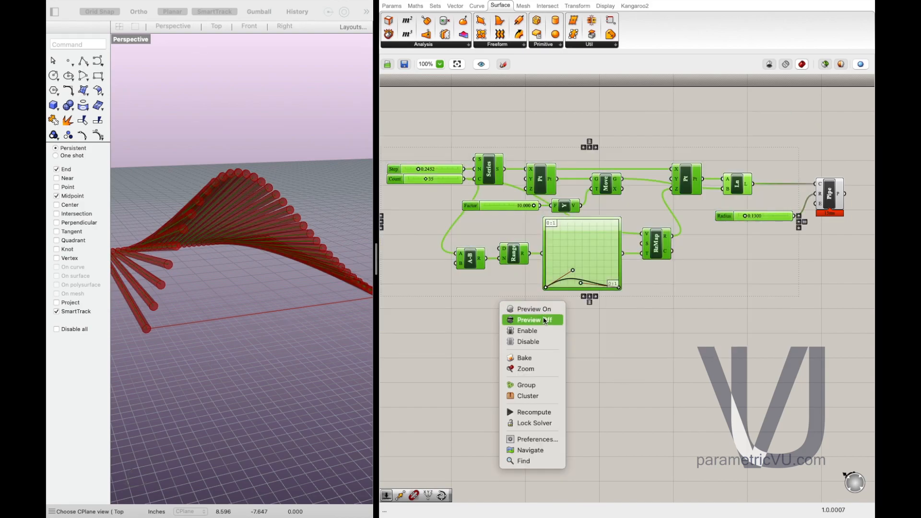
{"action": "left_click", "coordinate": [628, 328]}
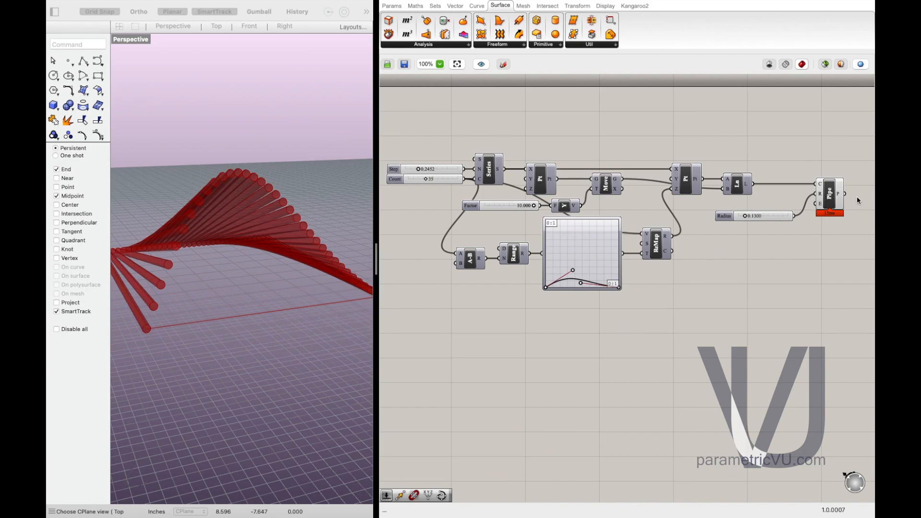
Step: Bake the Pipe geometry onto the Default layer with its default attributes and turn off the Pipe component's preview
{"action": "right_click", "coordinate": [836, 197]}
{"action": "left_click", "coordinate": [809, 233]}
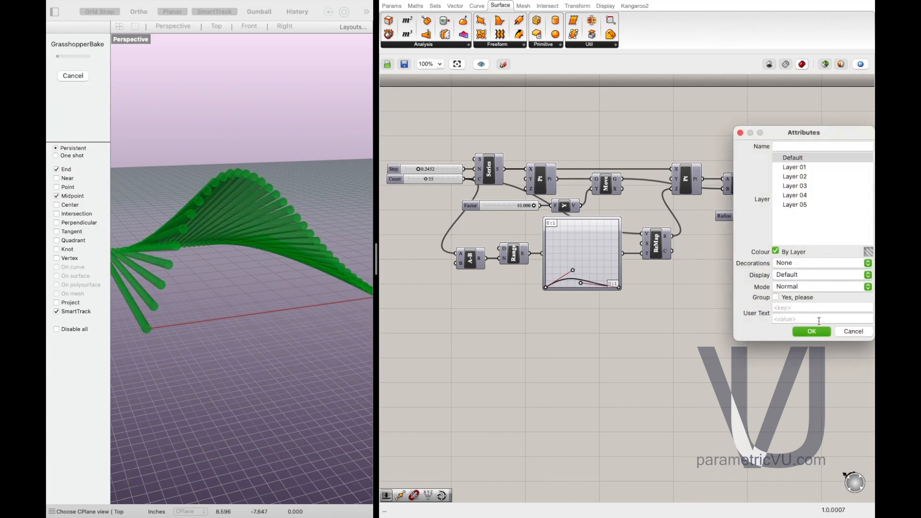
{"action": "left_click", "coordinate": [817, 333]}
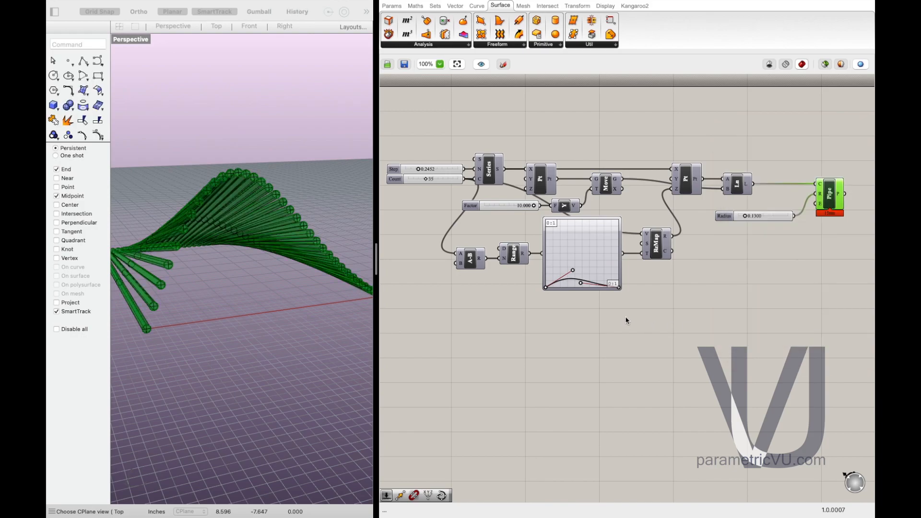
{"action": "left_click", "coordinate": [696, 335]}
{"action": "right_click", "coordinate": [822, 196]}
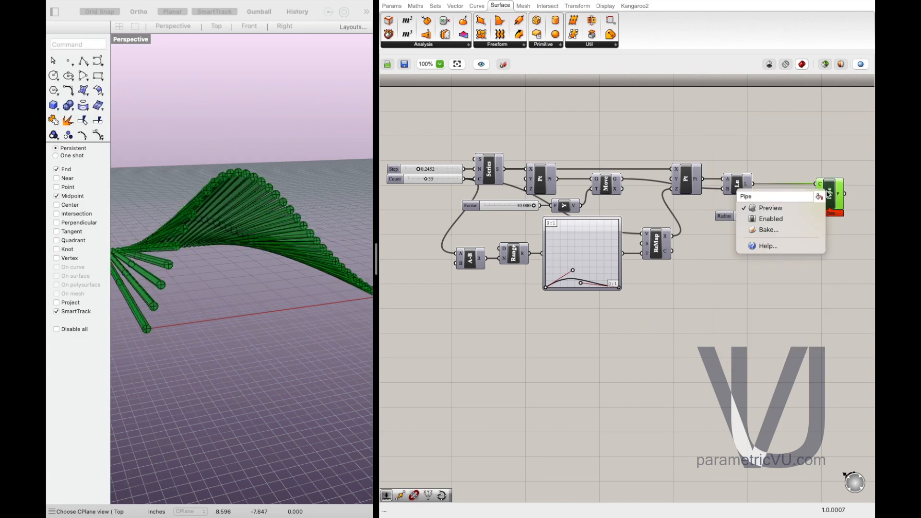
{"action": "left_click", "coordinate": [804, 208]}
Step: Show the baked pipes in Shaded display mode in the Perspective viewport and orbit around them
{"action": "left_click", "coordinate": [139, 40]}
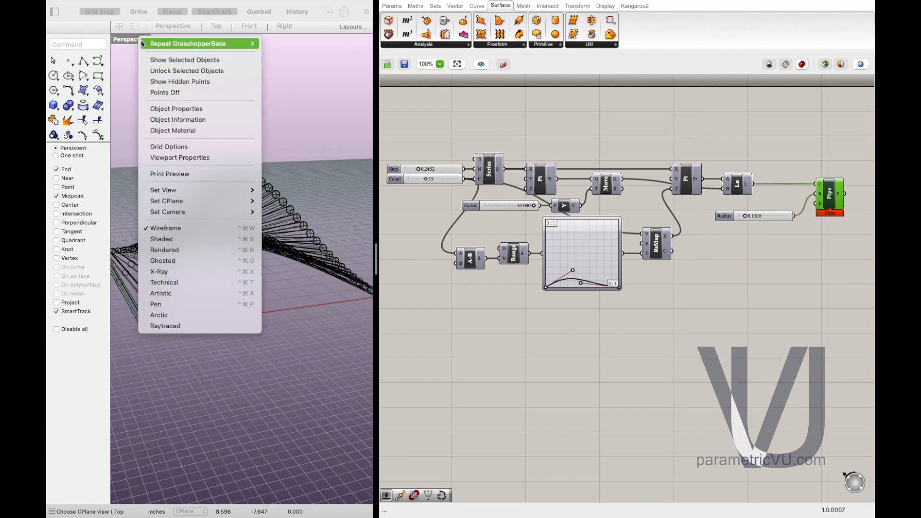
{"action": "left_click", "coordinate": [198, 239]}
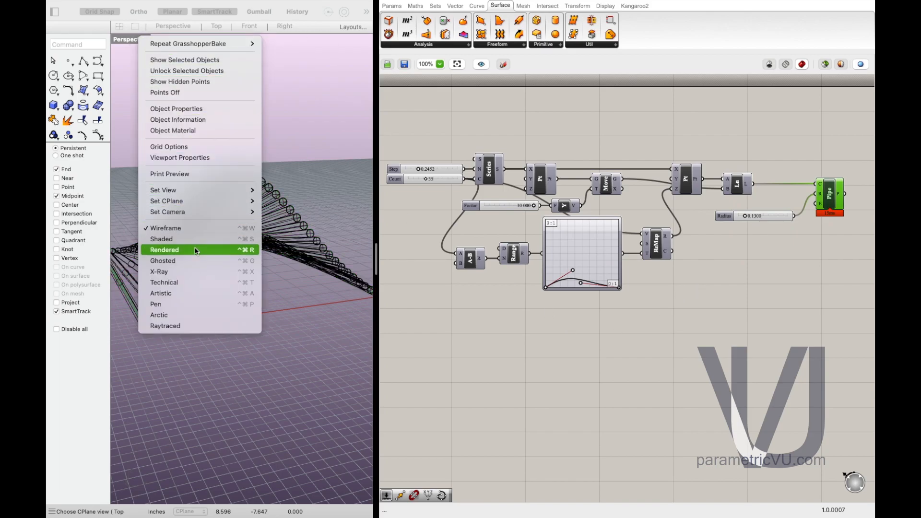
{"action": "mouse_move", "coordinate": [215, 223]}
{"action": "right_mouse_down"}
{"action": "mouse_move", "coordinate": [216, 243]}
{"action": "mouse_move", "coordinate": [226, 229]}
{"action": "mouse_move", "coordinate": [213, 226]}
{"action": "right_mouse_up"}
Step: Display the Perspective viewport in Rendered mode and widen the Rhino window to view the baked pipes larger
{"action": "left_click", "coordinate": [143, 42]}
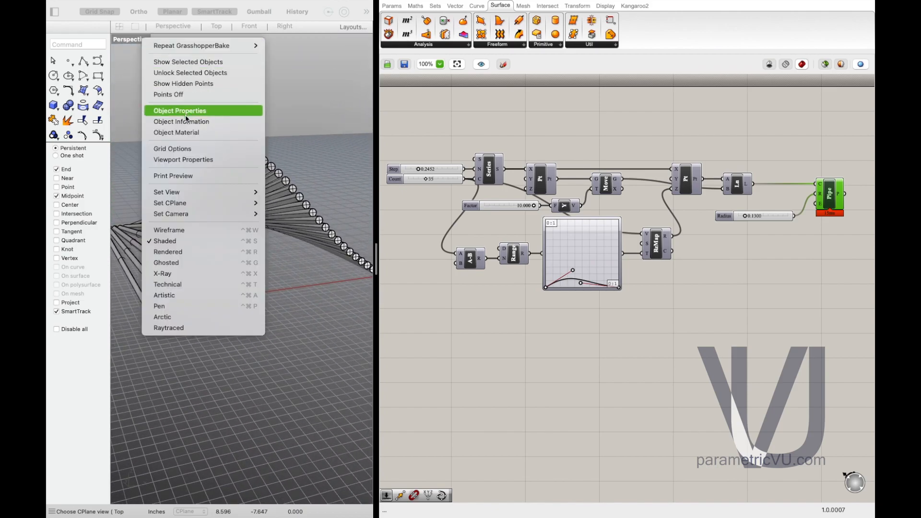
{"action": "left_click", "coordinate": [209, 252]}
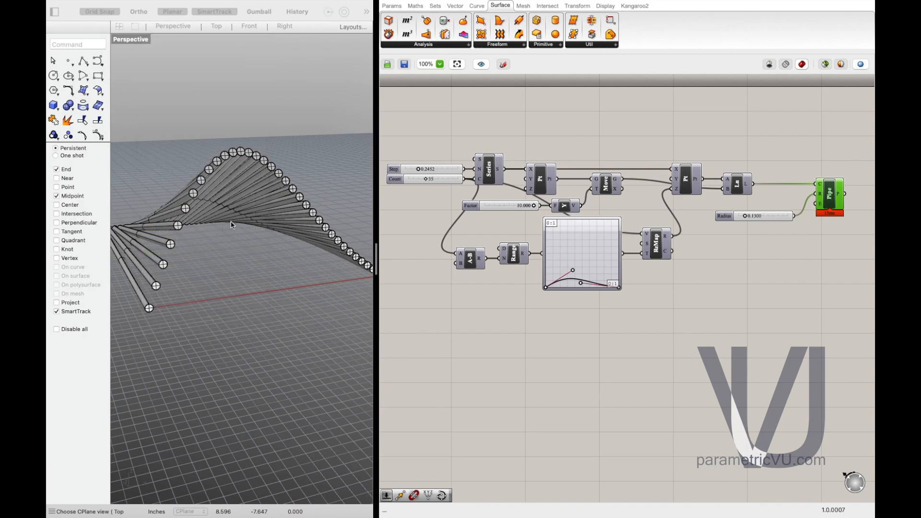
{"action": "mouse_move", "coordinate": [231, 224]}
{"action": "right_mouse_down"}
{"action": "mouse_move", "coordinate": [239, 237]}
{"action": "mouse_move", "coordinate": [232, 219]}
{"action": "right_mouse_up"}
{"action": "left_click", "coordinate": [566, 347]}
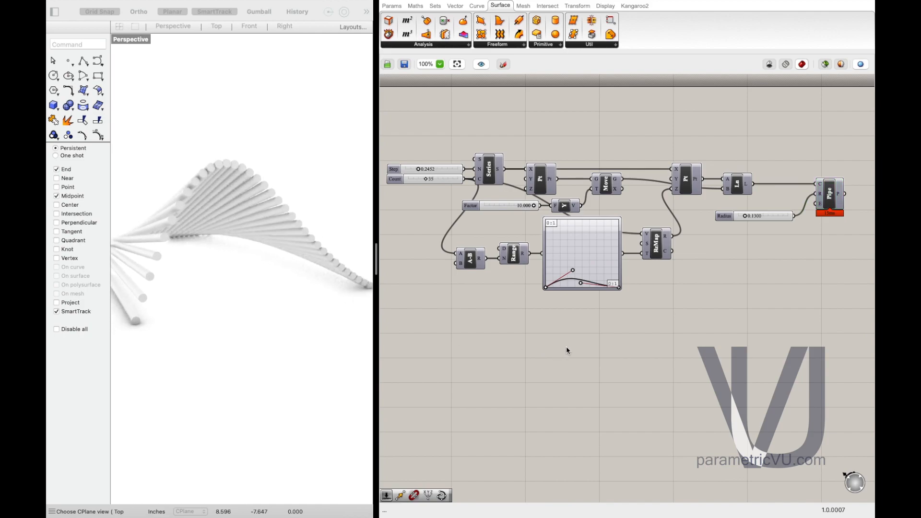
{"action": "left_click_drag", "start_coordinate": [376, 261], "coordinate": [485, 261]}
{"action": "right_click_drag", "start_coordinate": [402, 266], "coordinate": [411, 265]}
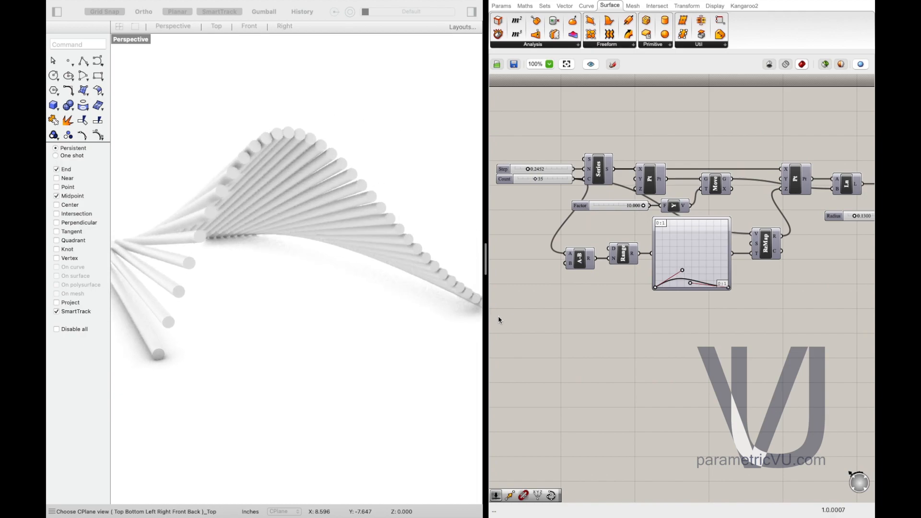